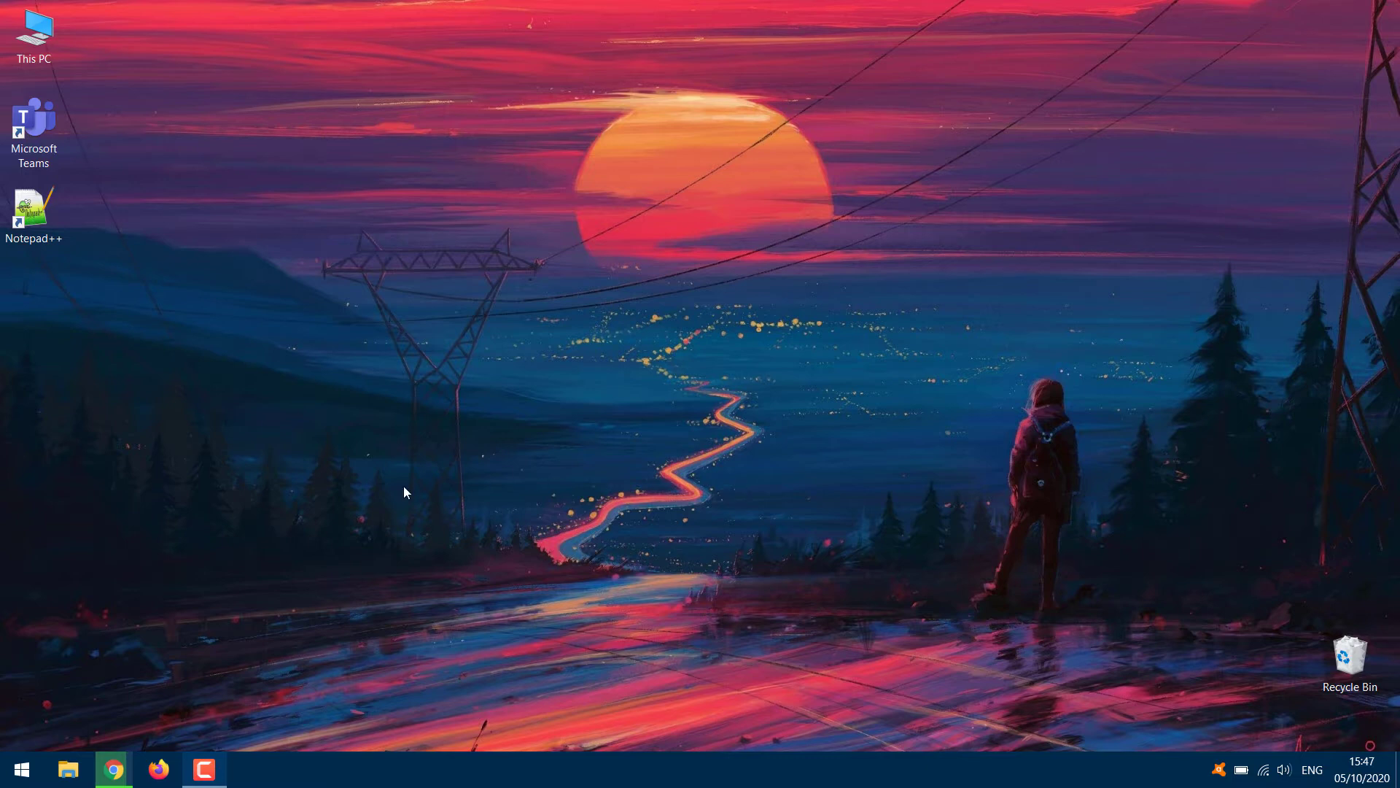
Search 'control' and open Control Panel.
{"action": "left_click", "coordinate": [3, 778]}
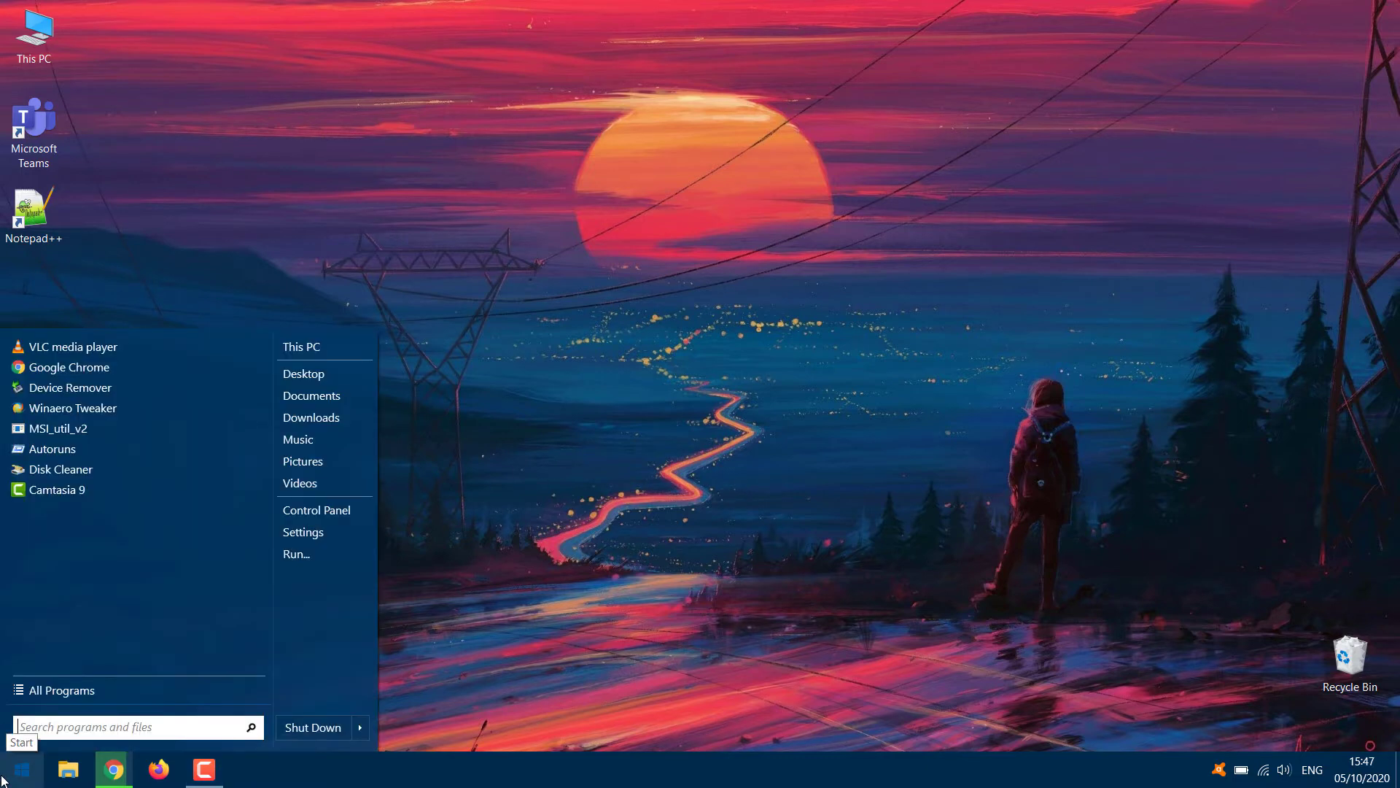
{"action": "type", "text": "cont"}
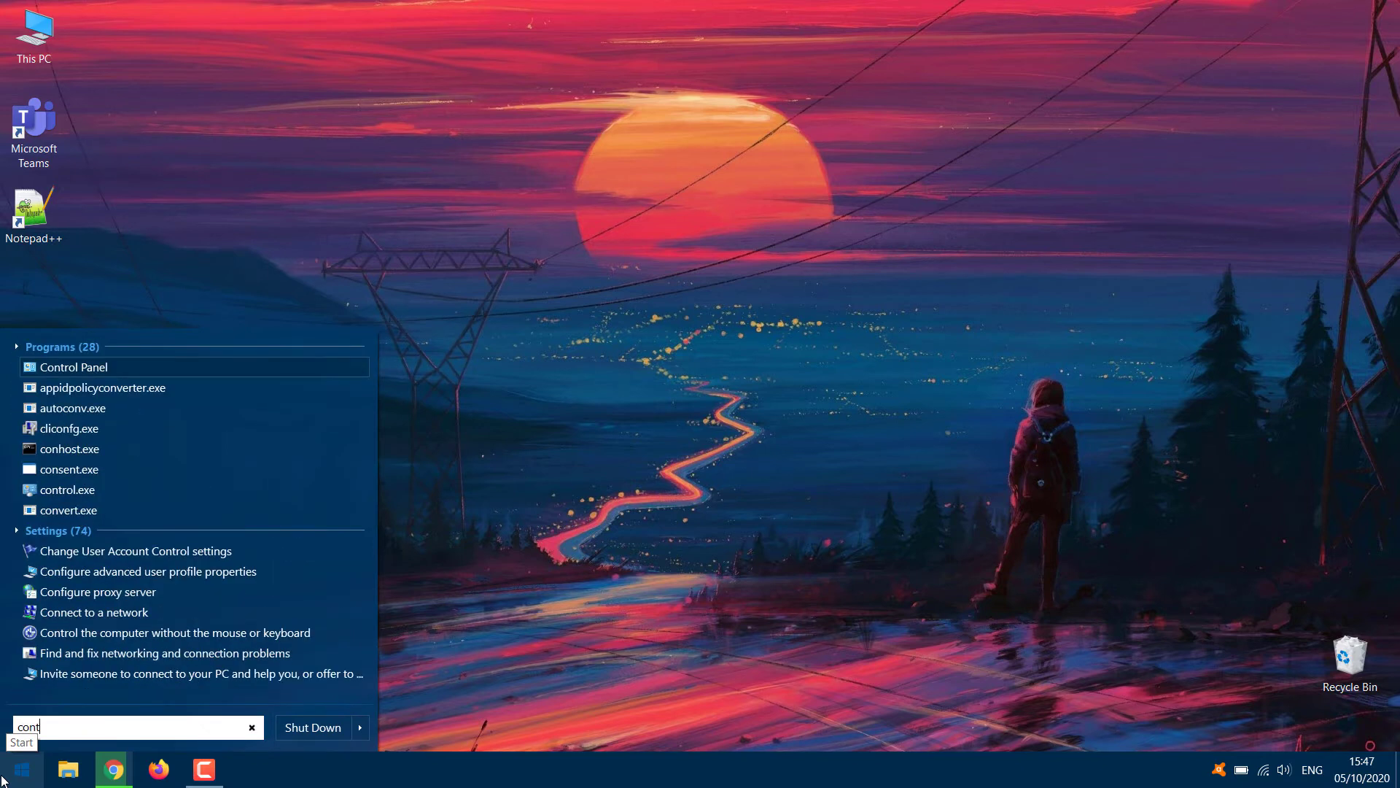
{"action": "type", "text": "rol"}
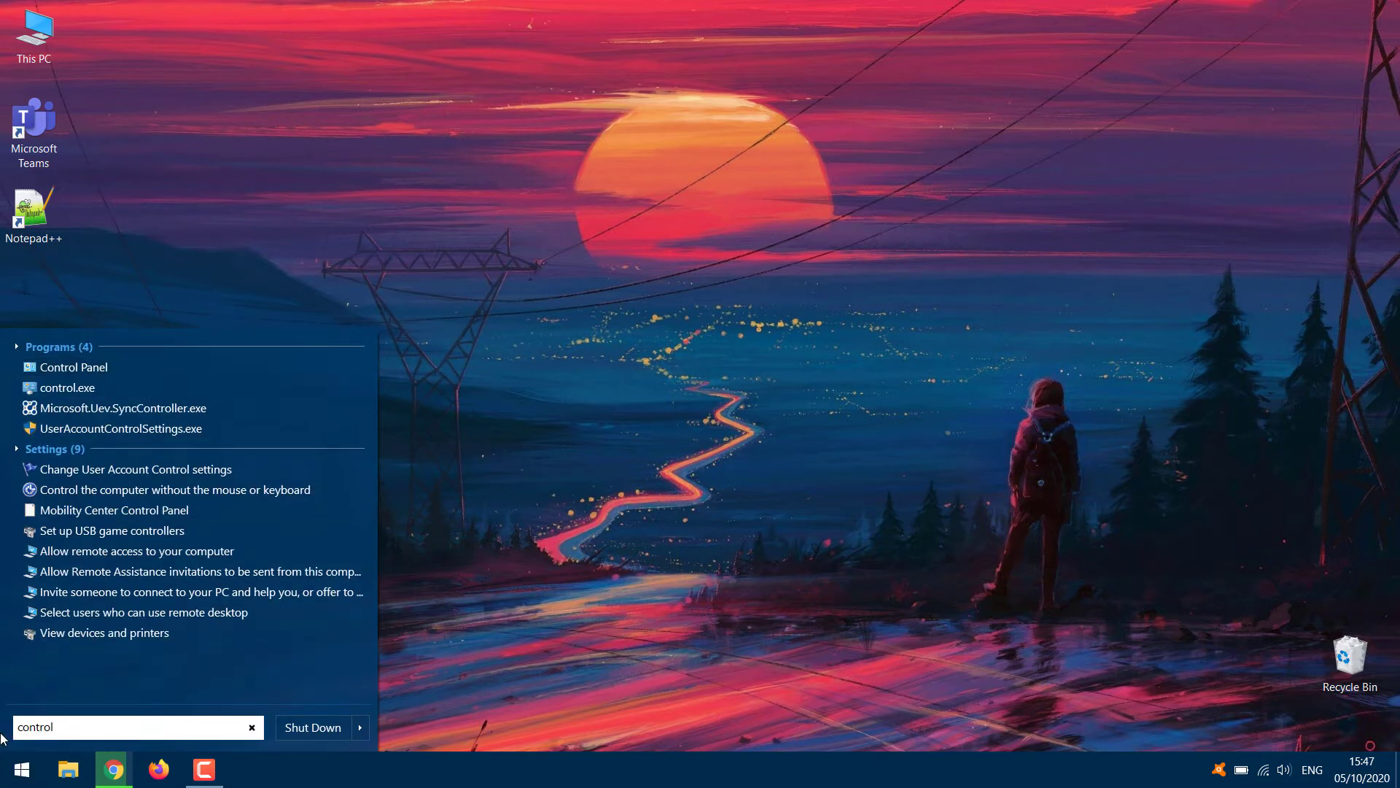
{"action": "left_click", "coordinate": [75, 372]}
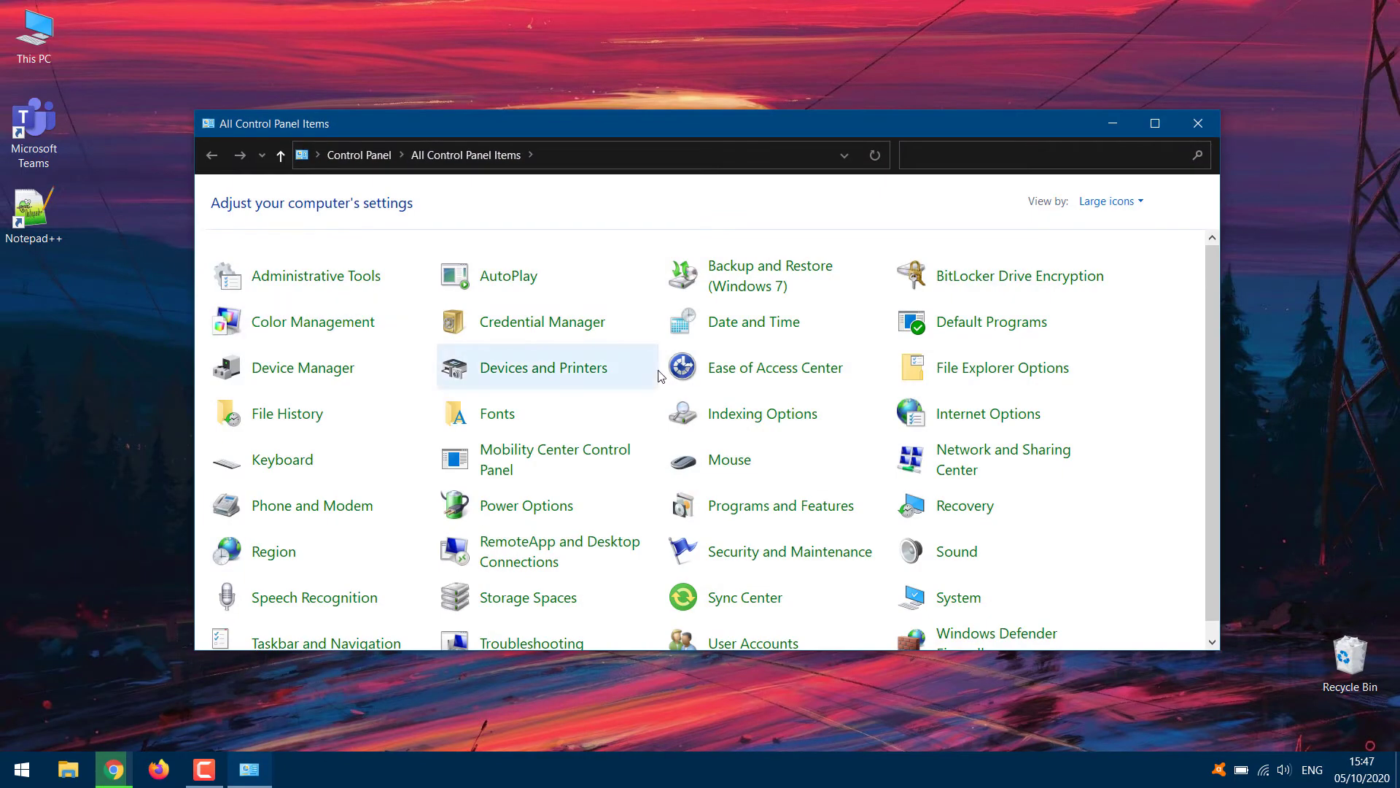
Keep the Large icons view and go to Power Options.
{"action": "left_click", "coordinate": [1106, 202]}
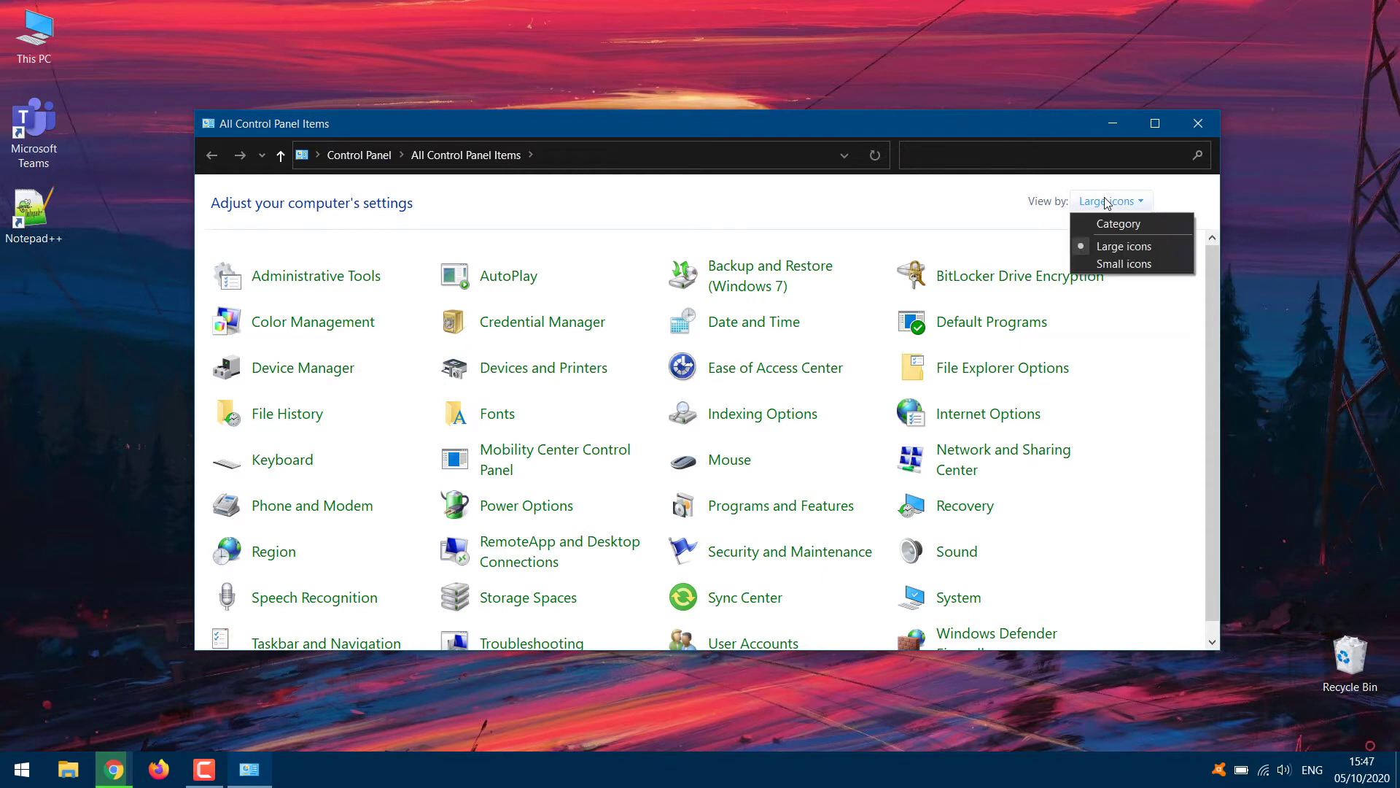
{"action": "left_click", "coordinate": [1105, 248]}
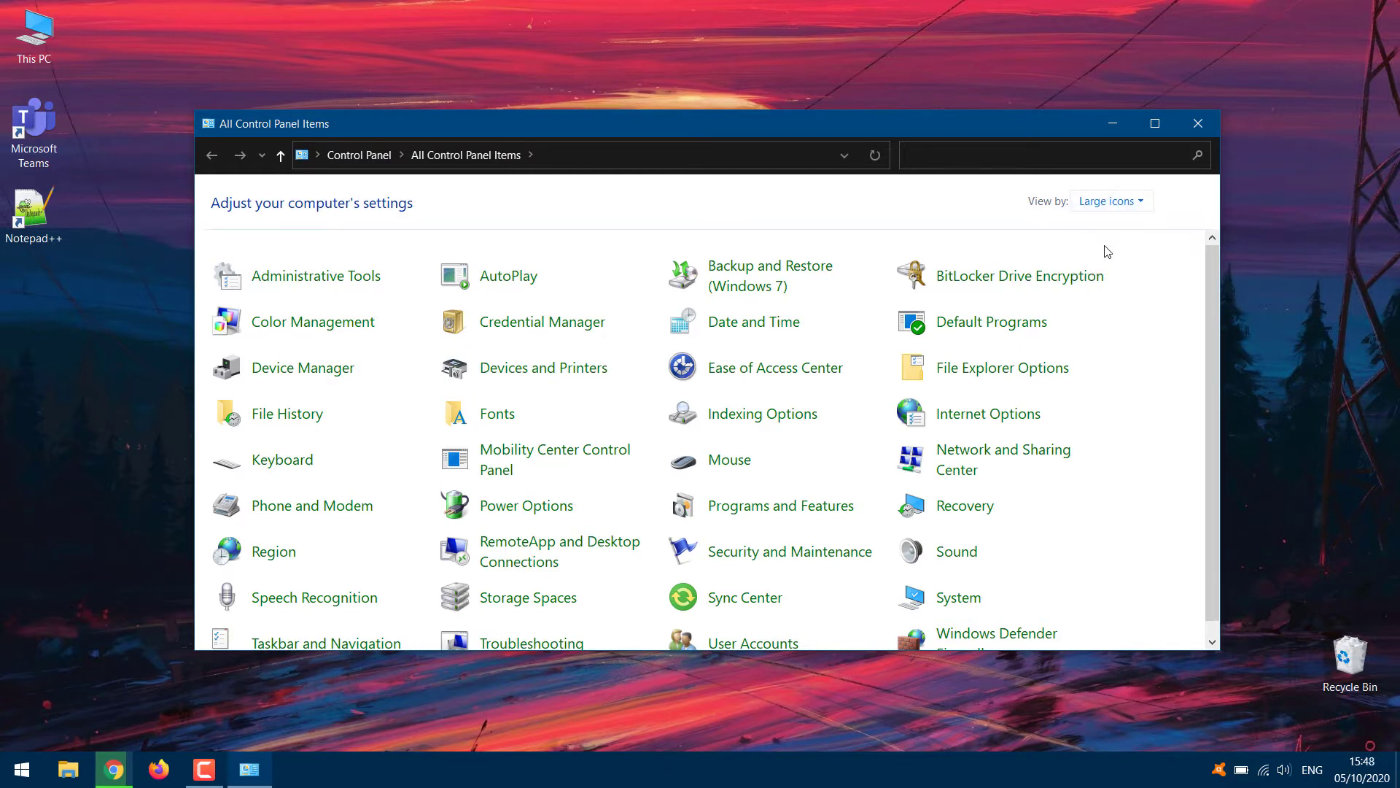
{"action": "left_click", "coordinate": [516, 514]}
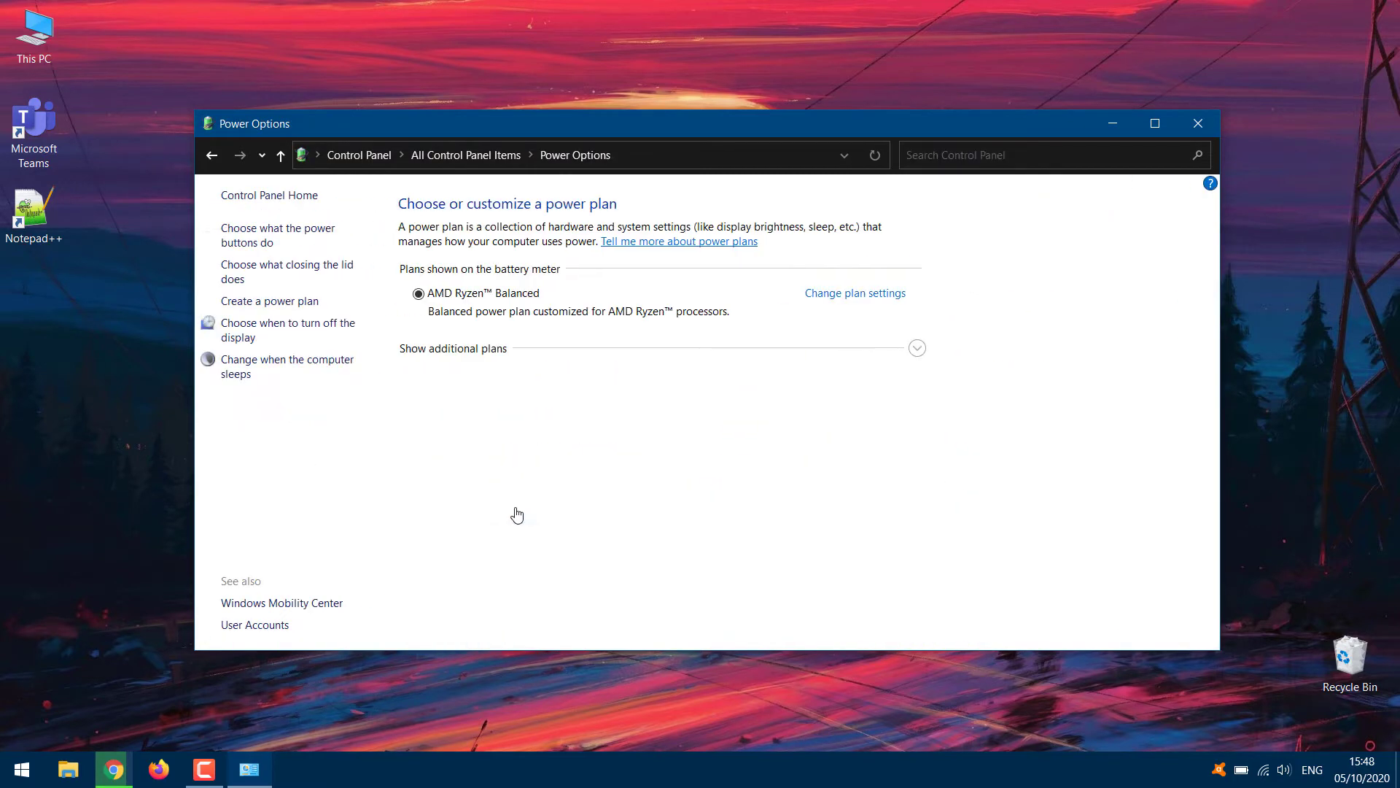
Untick 'Turn on fast startup' in the power-button settings and save the change.
{"action": "left_click", "coordinate": [276, 231]}
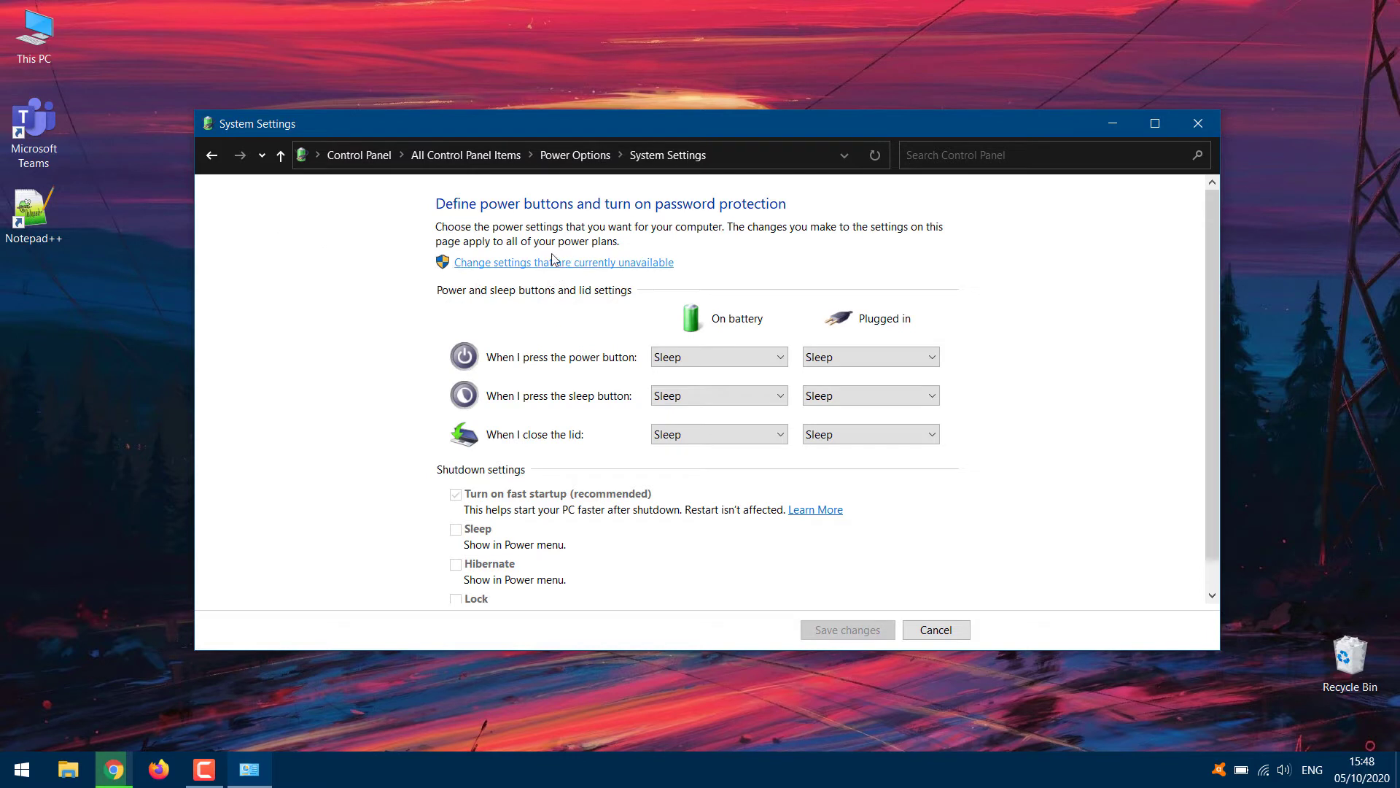
{"action": "left_click", "coordinate": [516, 264]}
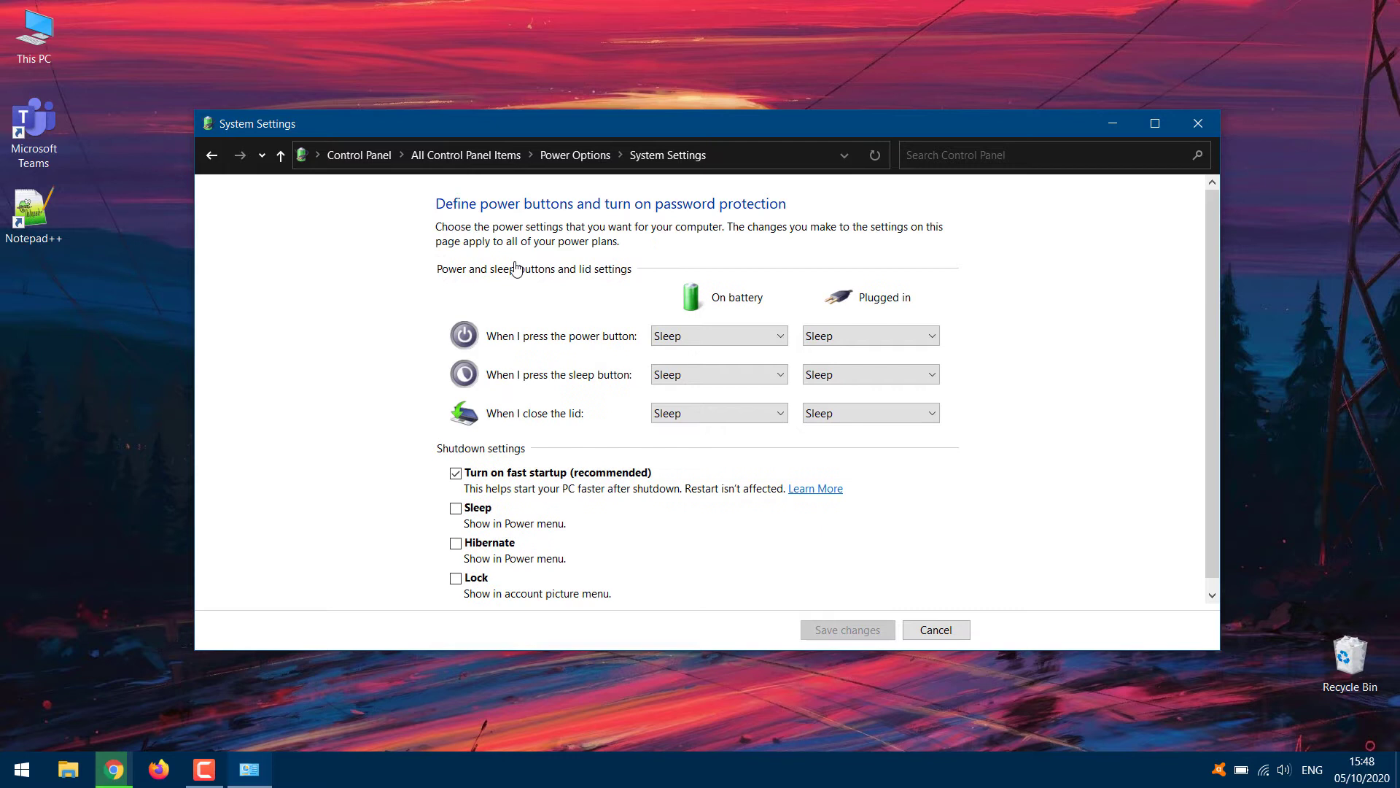
{"action": "left_click", "coordinate": [455, 474]}
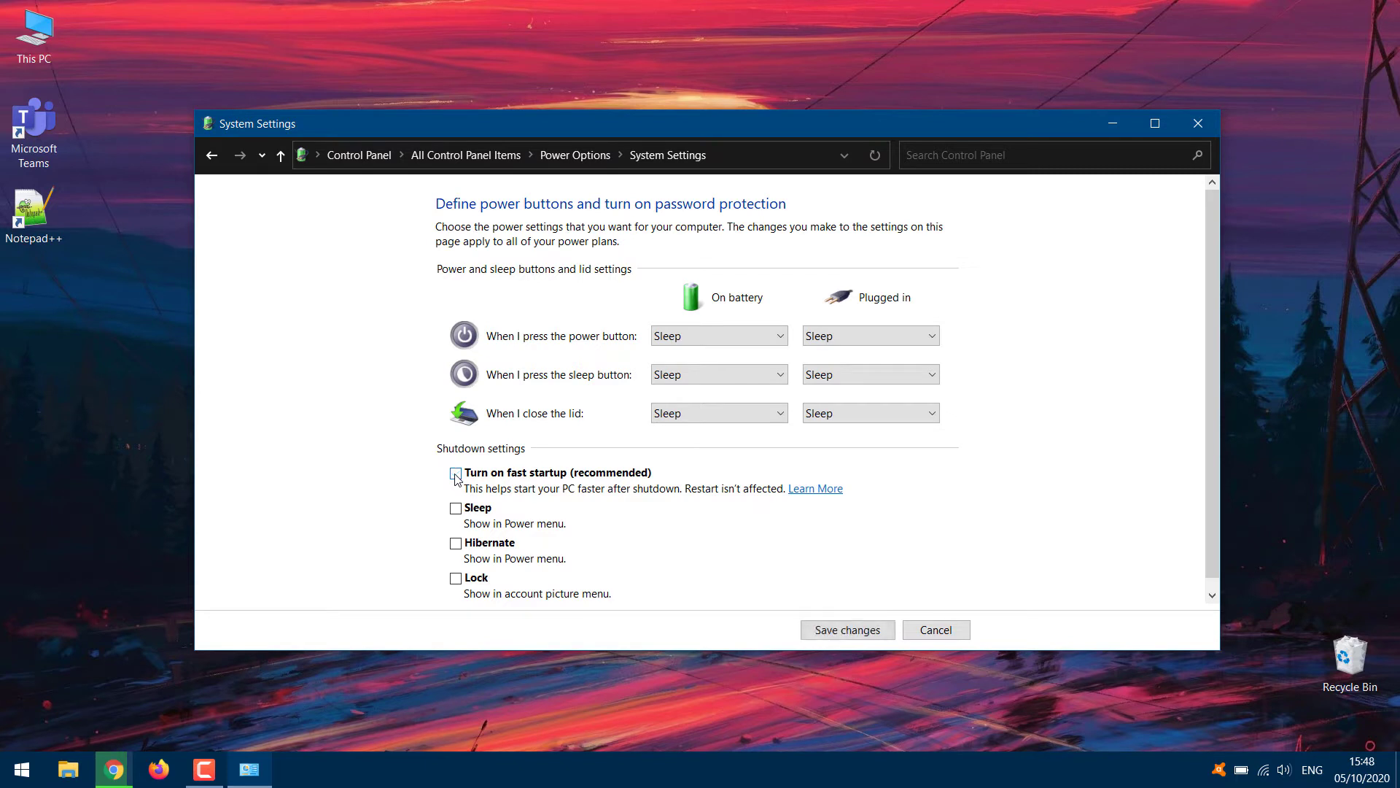
{"action": "left_click", "coordinate": [846, 631]}
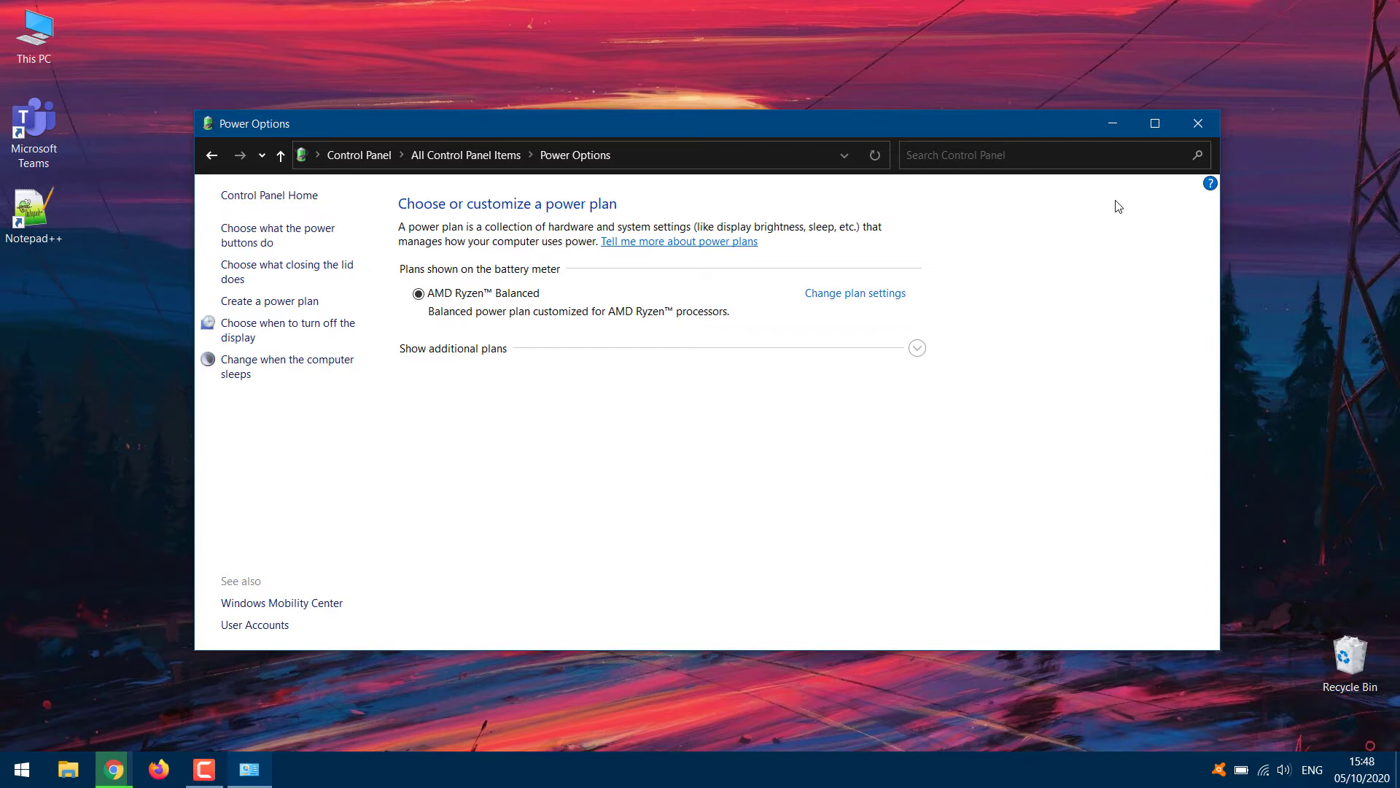
Close the Power Options window.
{"action": "left_click", "coordinate": [1196, 124]}
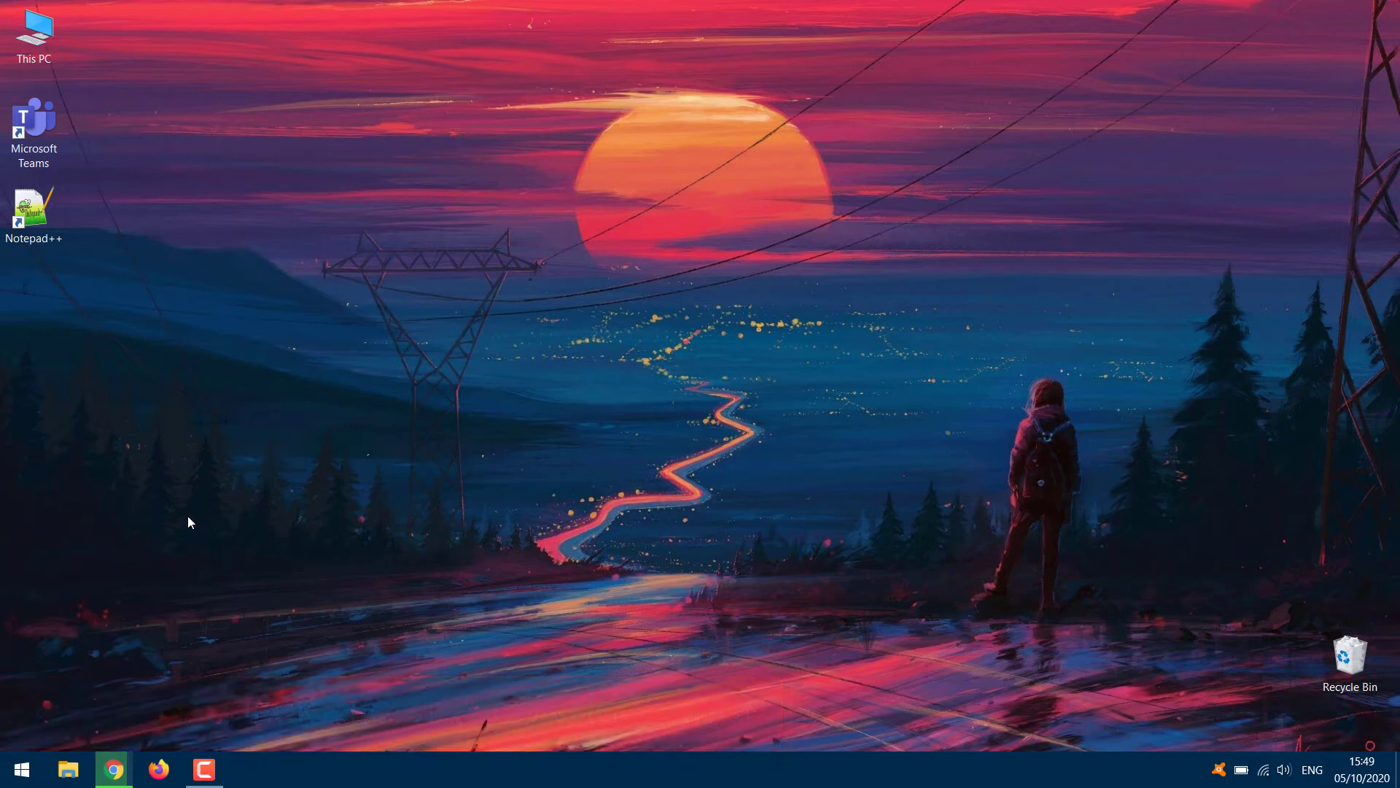
Launch cmd.exe as administrator and move the console toward the screen centre.
{"action": "left_click", "coordinate": [19, 777]}
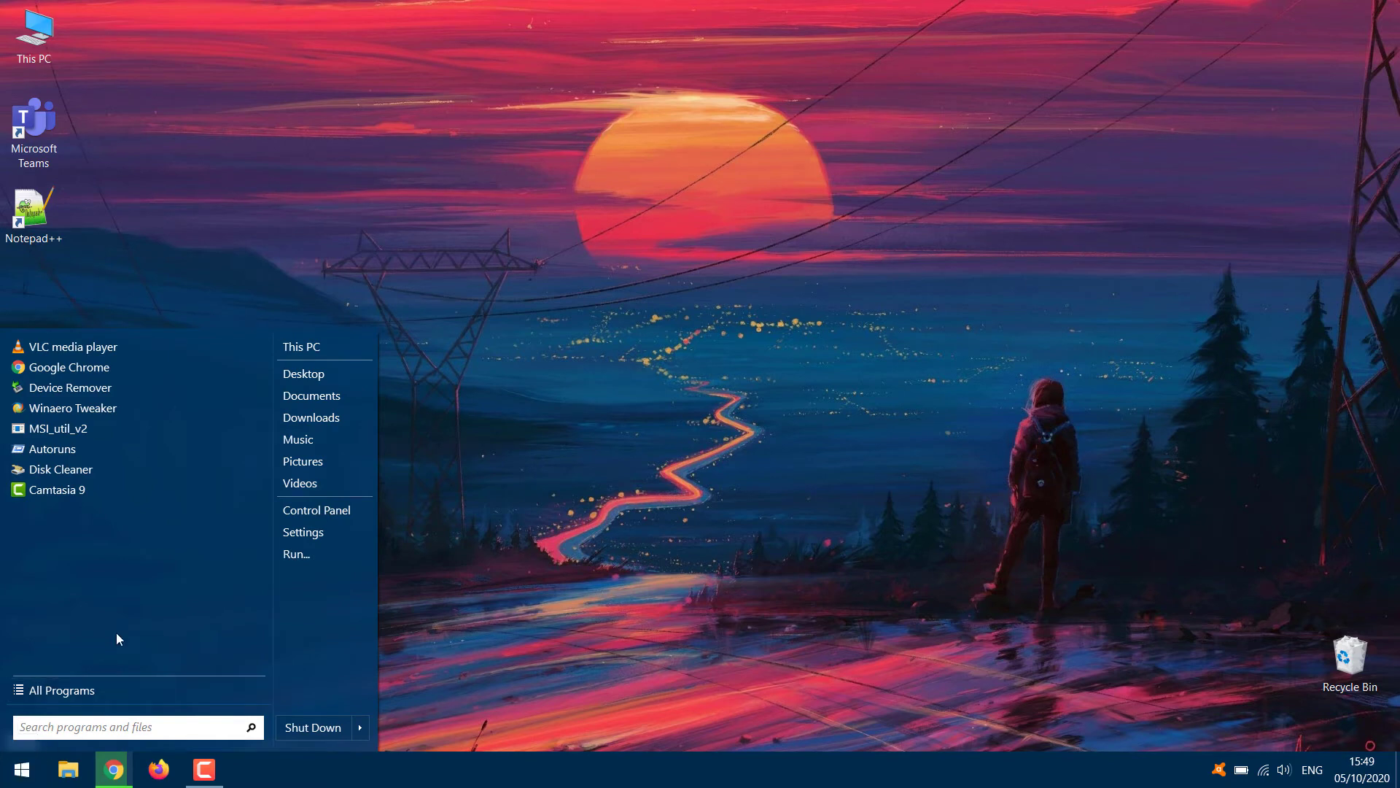
{"action": "type", "text": "cmd"}
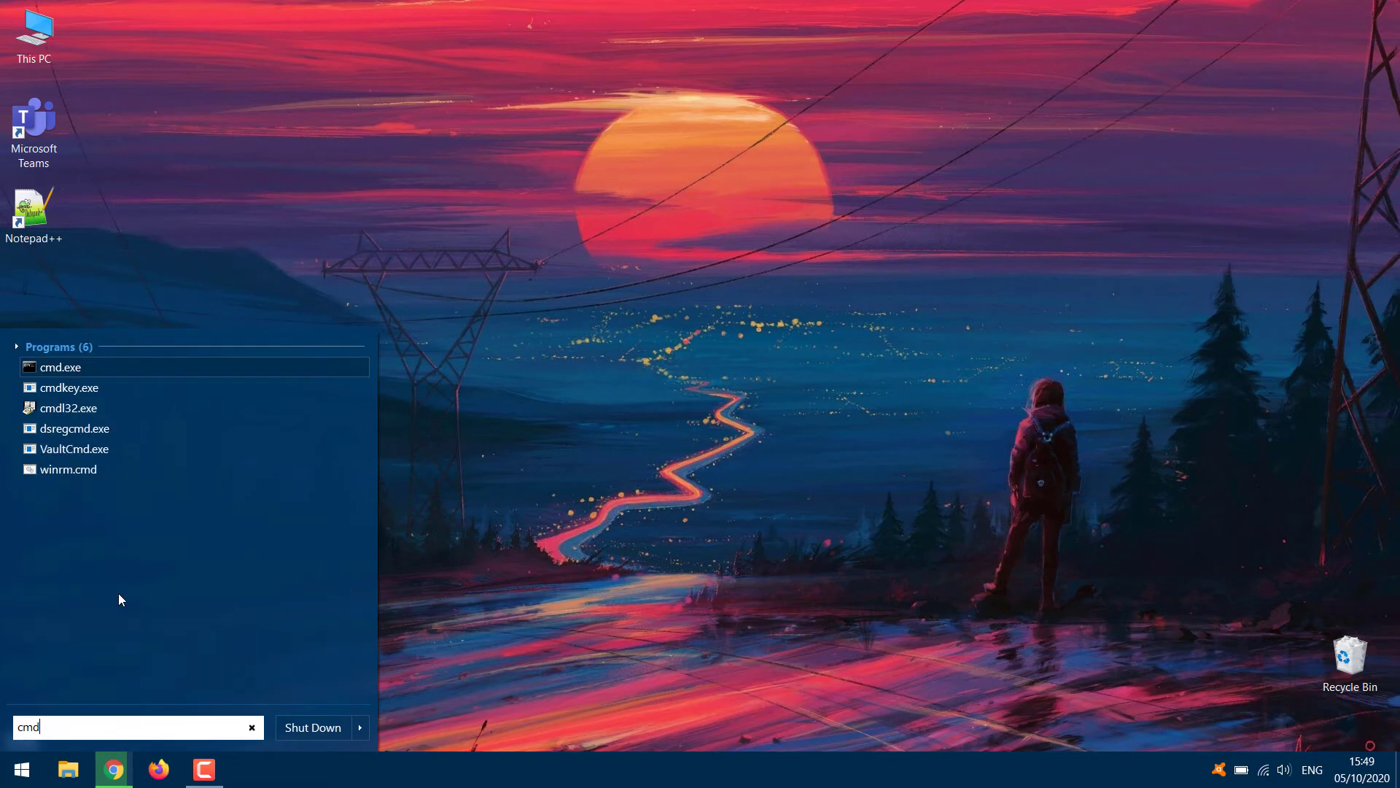
{"action": "right_click", "coordinate": [54, 375]}
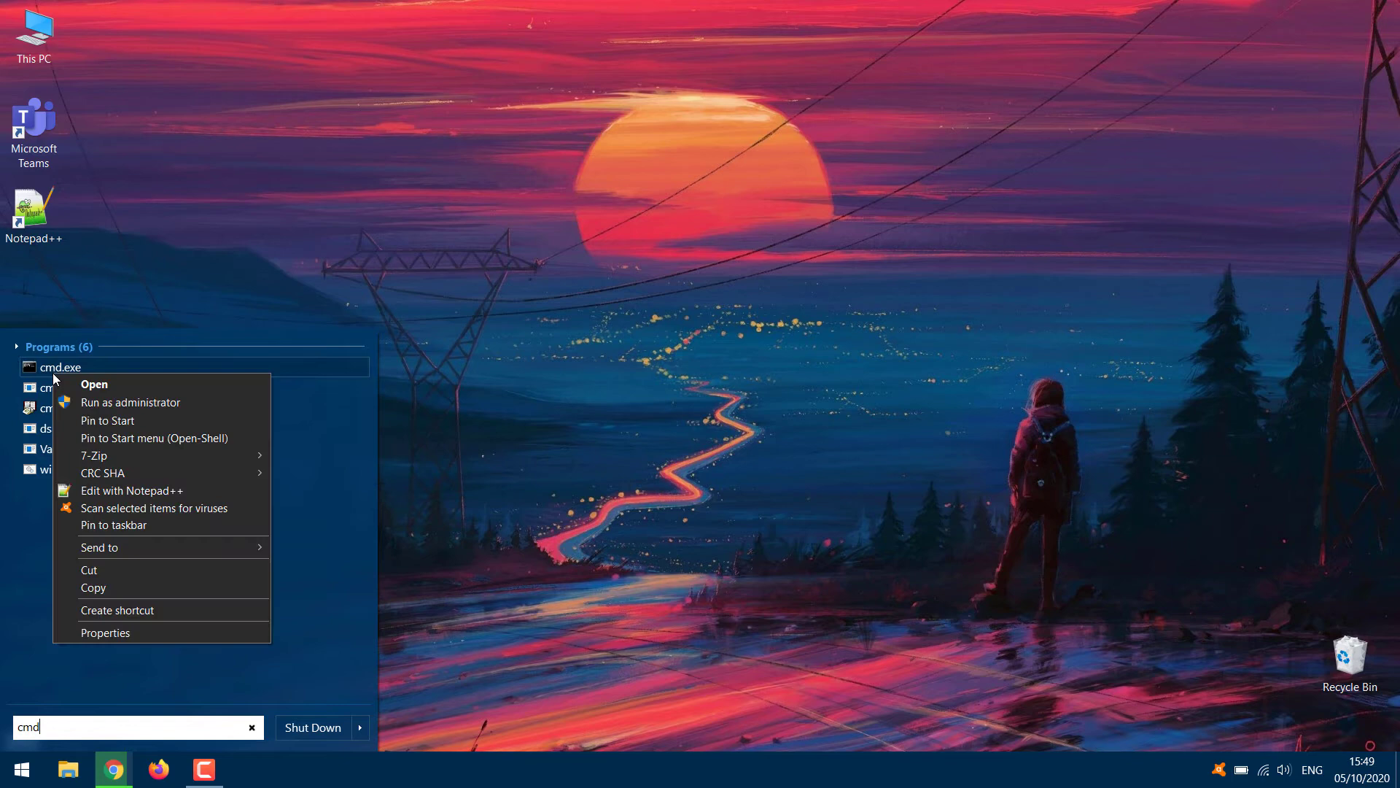
{"action": "left_click", "coordinate": [106, 402]}
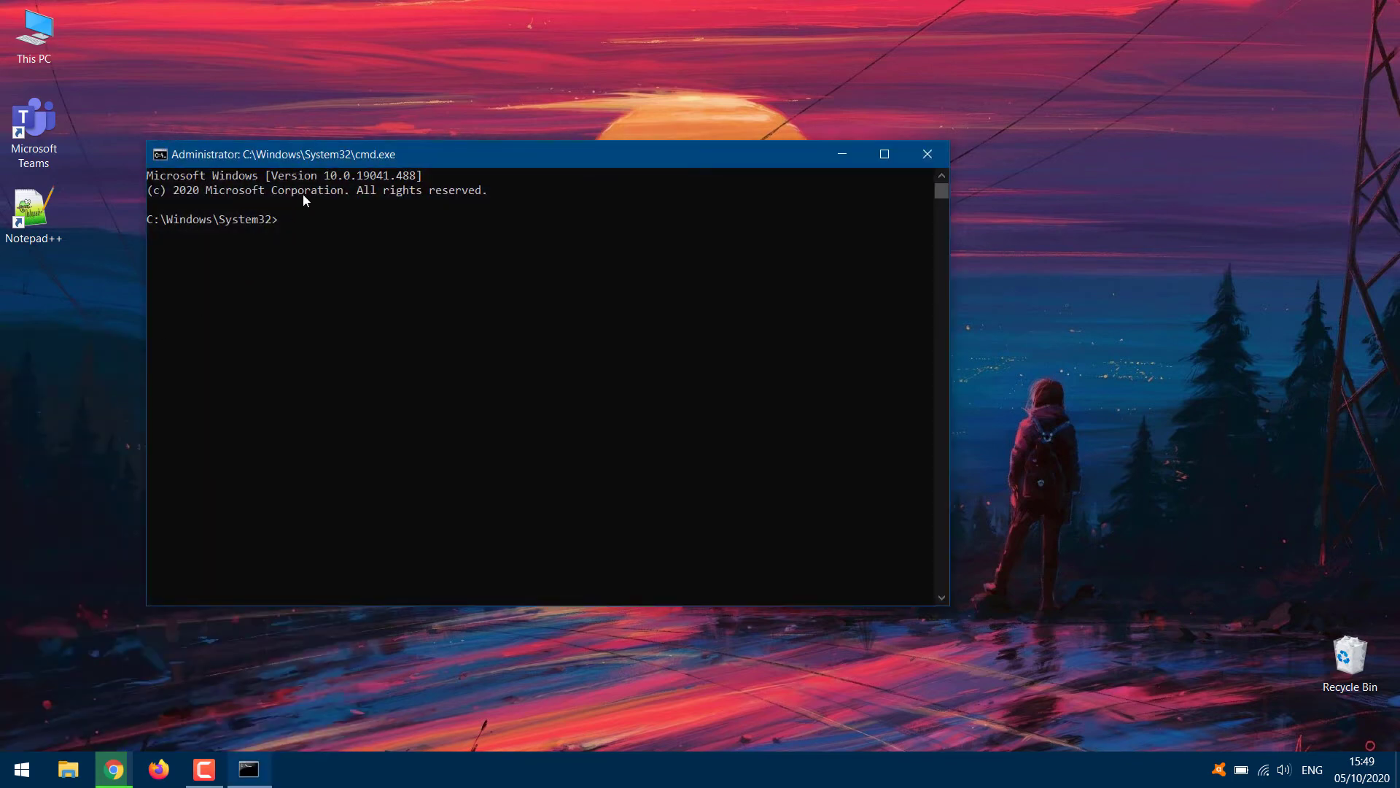
{"action": "left_click_drag", "start_coordinate": [345, 155], "coordinate": [447, 186]}
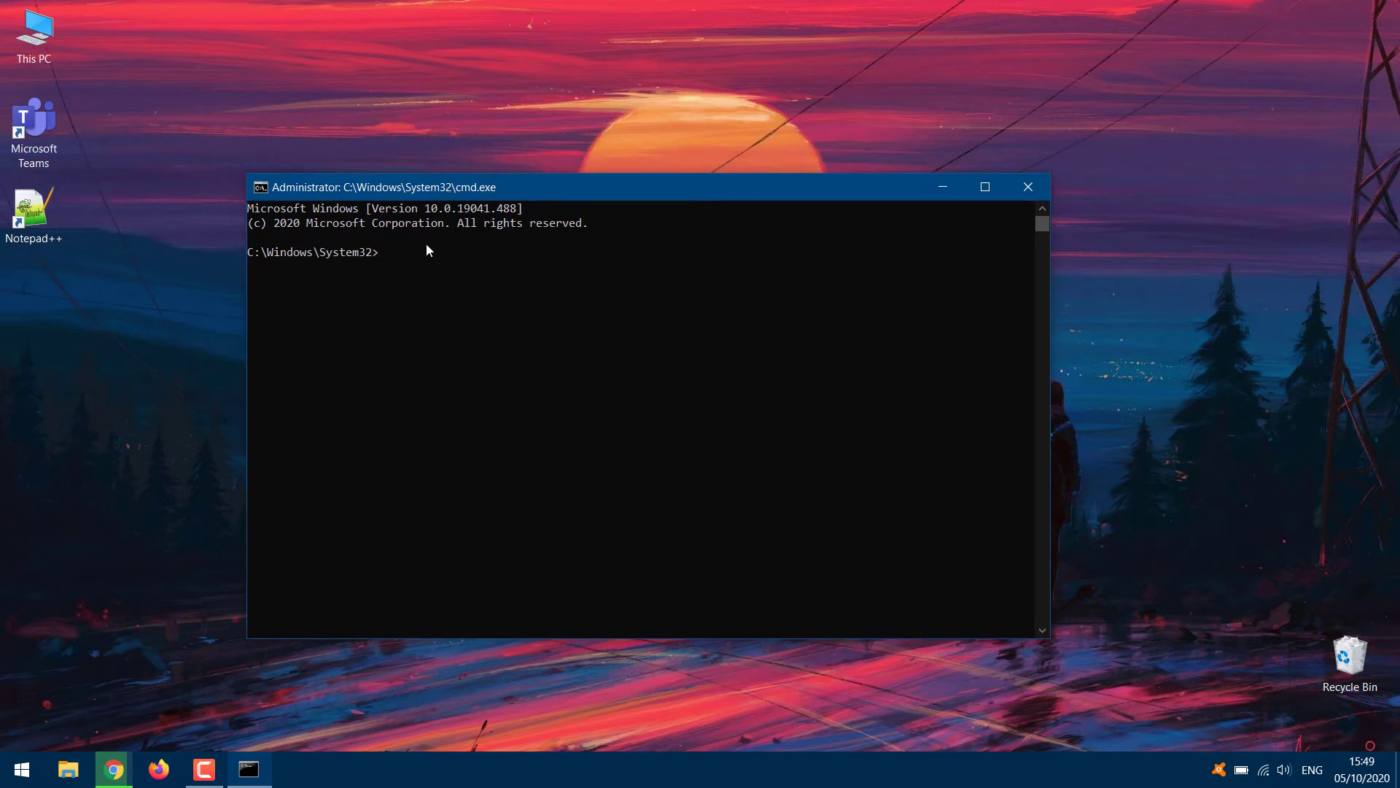
Run REG QUERY for PowerdownAfterShutdown and mark the returned value 0.
{"action": "type", "text": "REG QUERY \"HKEY_LOCAL_MACHINE\\SOFTWARE\\Microsoft\\Windows NT\\CurrentVersion\\Winlogon\" /v PowerdownAfterShutdown"}
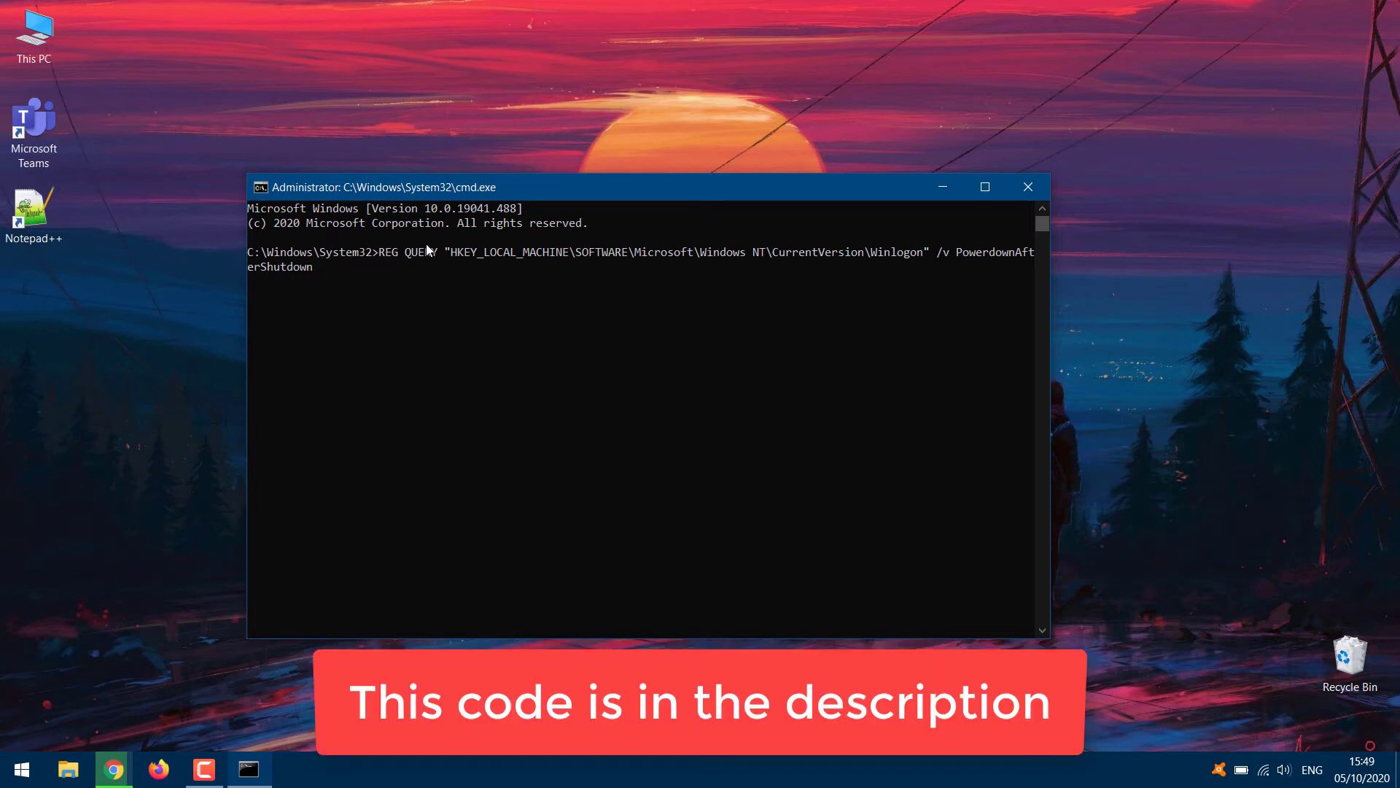
{"action": "key", "text": "Return"}
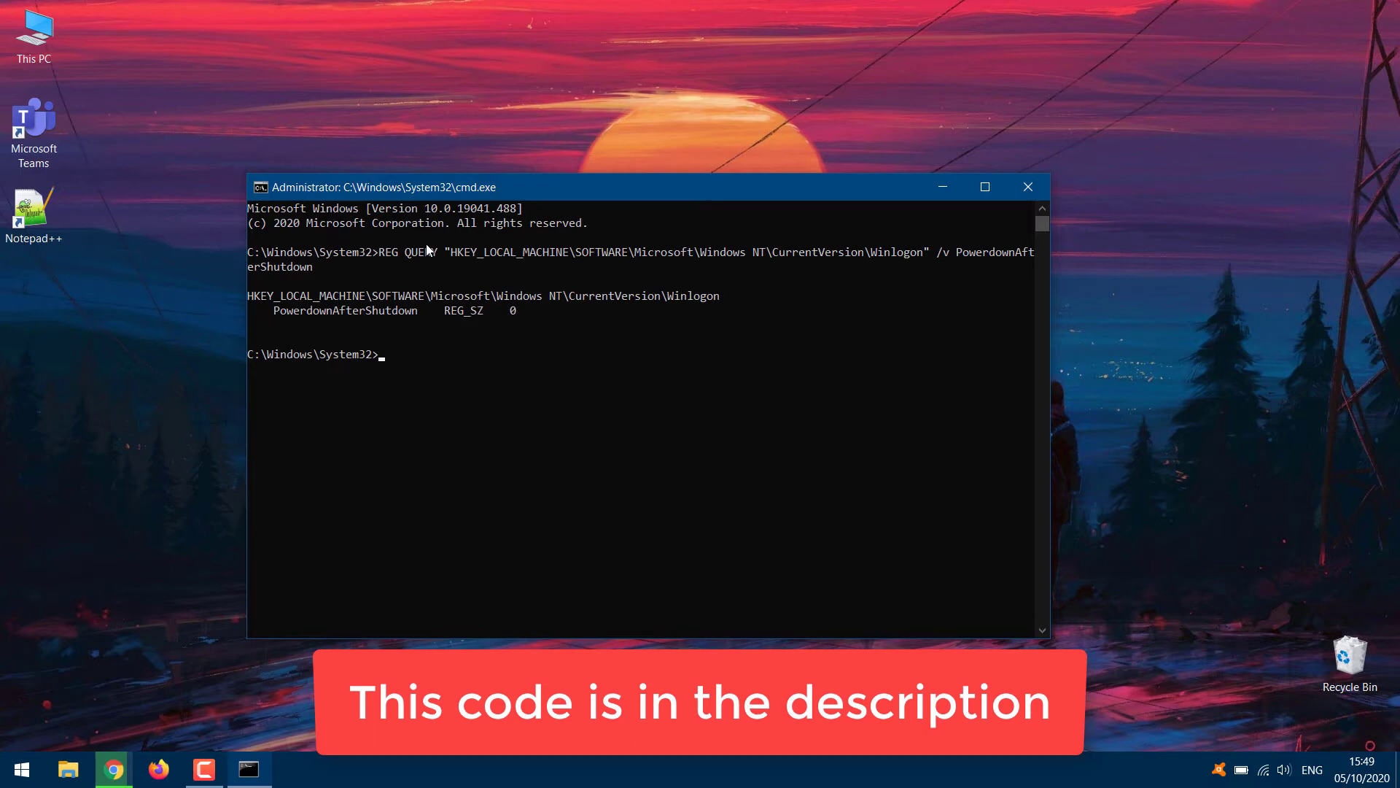
{"action": "left_click_drag", "start_coordinate": [490, 309], "coordinate": [537, 316]}
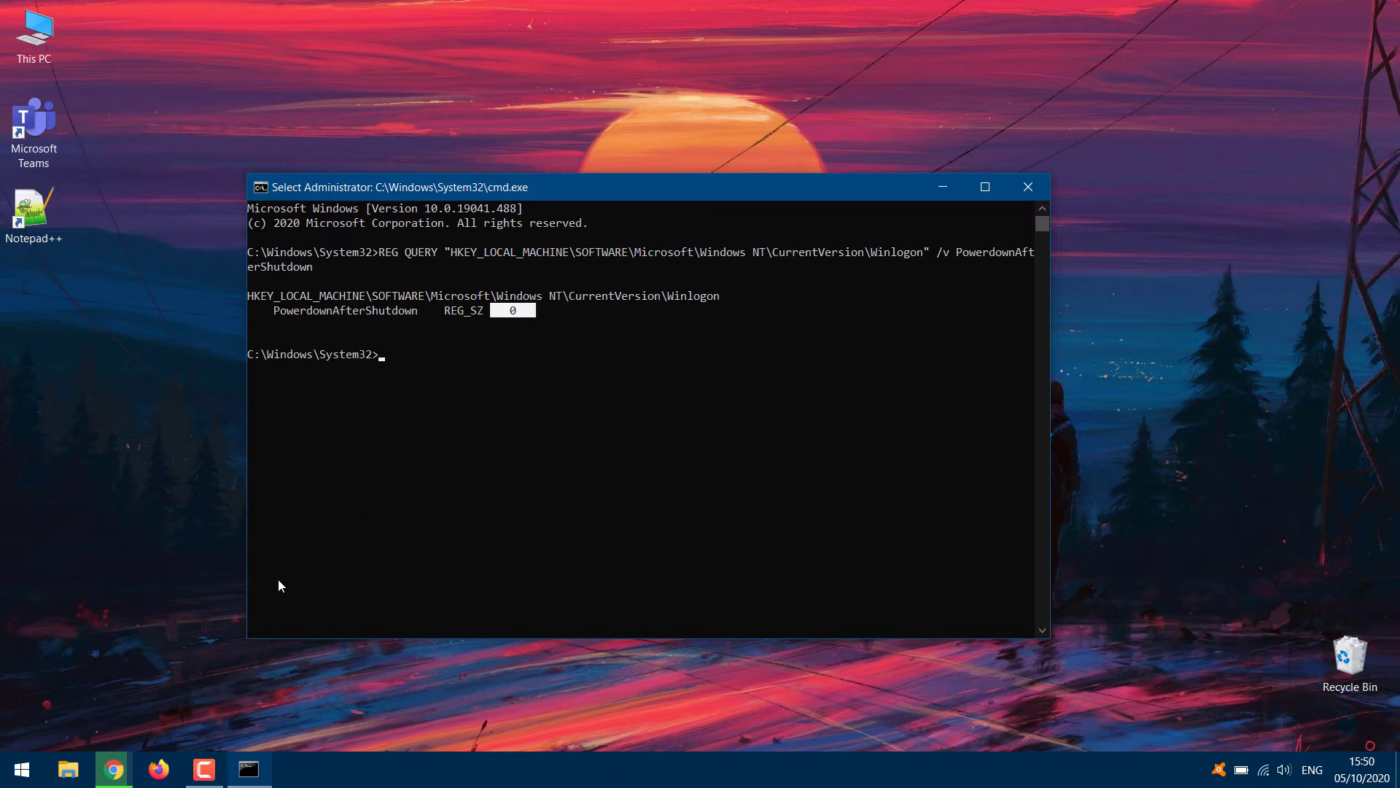
{"action": "key", "text": "shift+Left"}
{"action": "key", "text": "shift+Left"}
Run REG ADD to set Winlogon's PowerDownAfterShutdown to 1, confirm overwrite with y, then close the console.
{"action": "type", "text": "REG ADD \"HKEY_LOCAL_MACHINE\\SOFTWARE\\Microsoft\\Windows NT\\CurrentVersion\\Winlogon\" /v PowerDownAfterShutdown /d 1"}
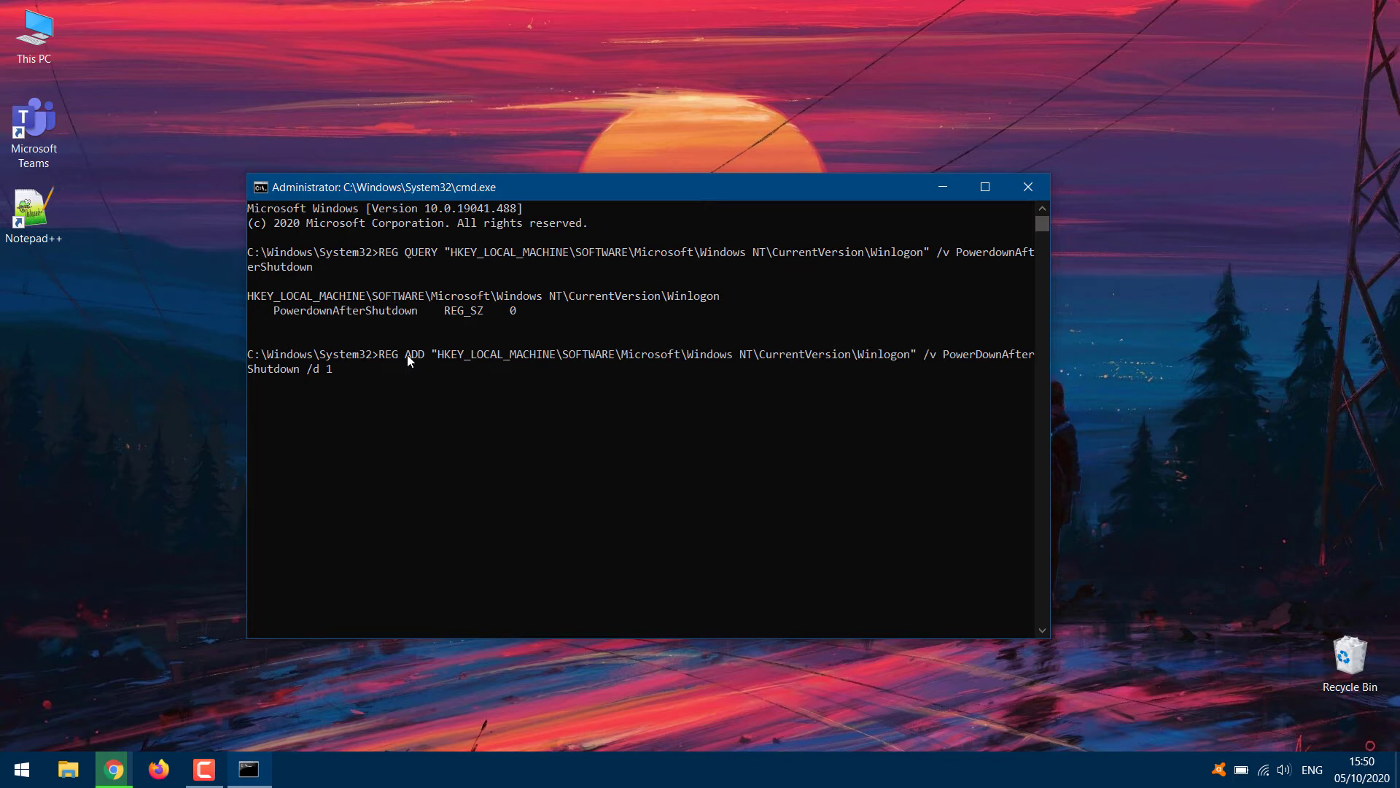
{"action": "key", "text": "Return"}
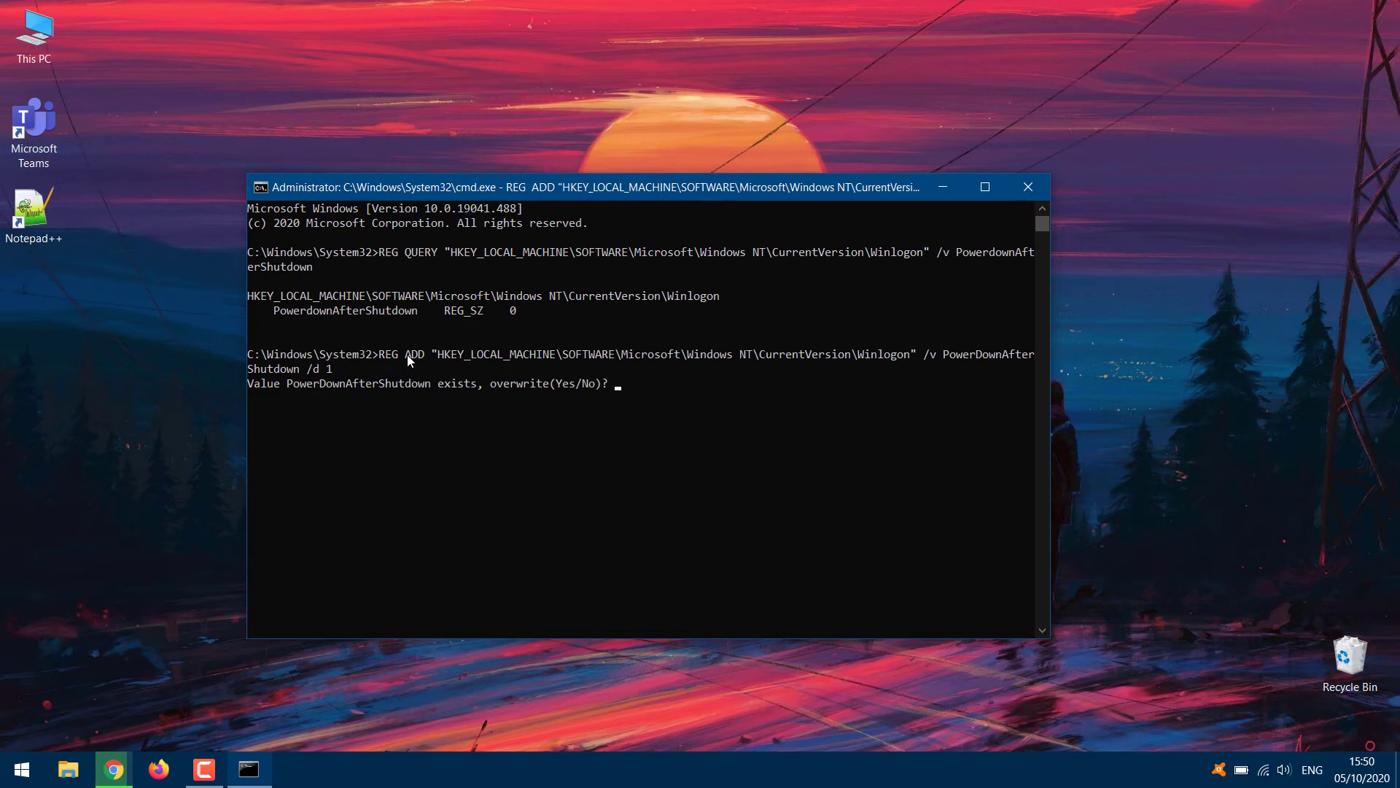
{"action": "type", "text": "y"}
{"action": "key", "text": "Return"}
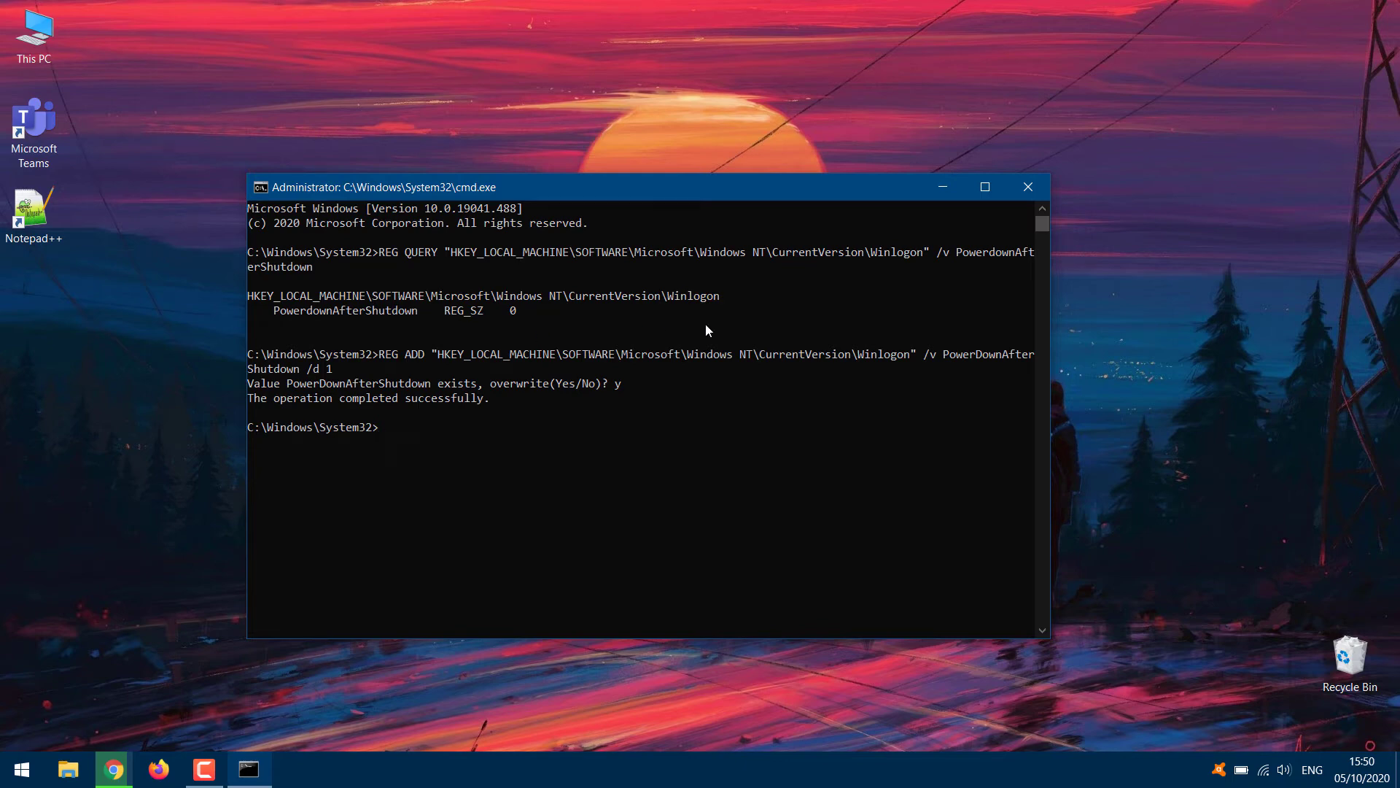
{"action": "left_click", "coordinate": [1028, 188]}
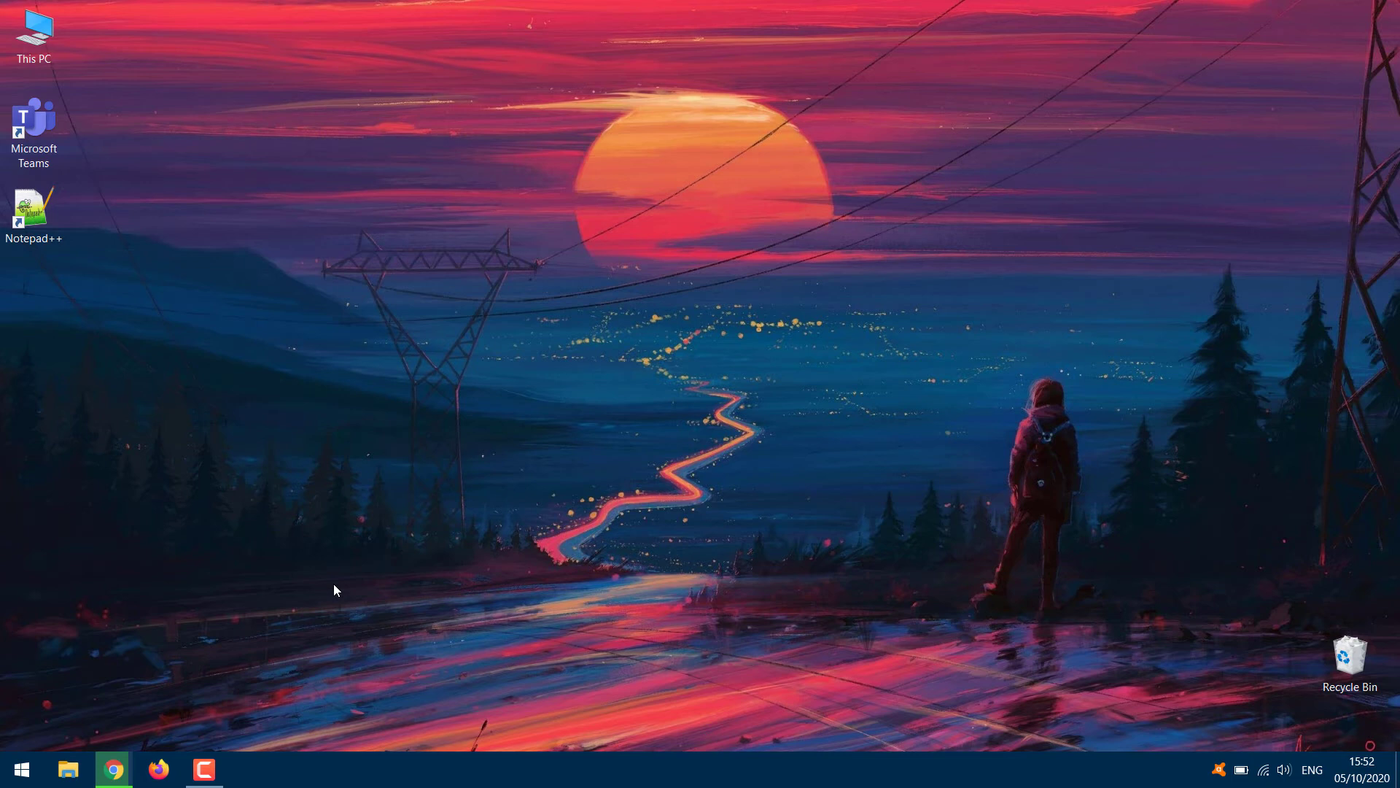
Open the Run dialog and run sysdm.cpl to launch System Properties.
{"action": "left_click", "coordinate": [2, 780]}
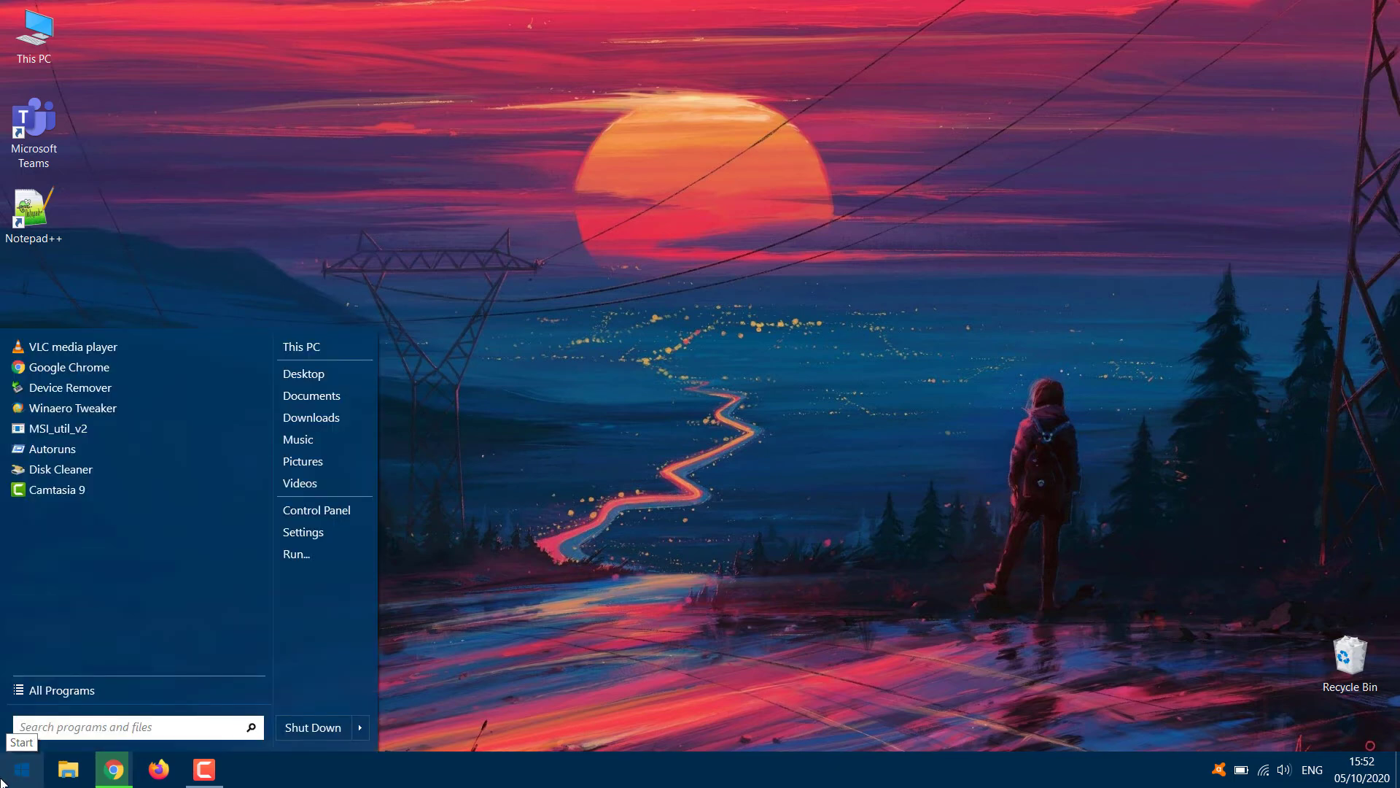
{"action": "type", "text": "run"}
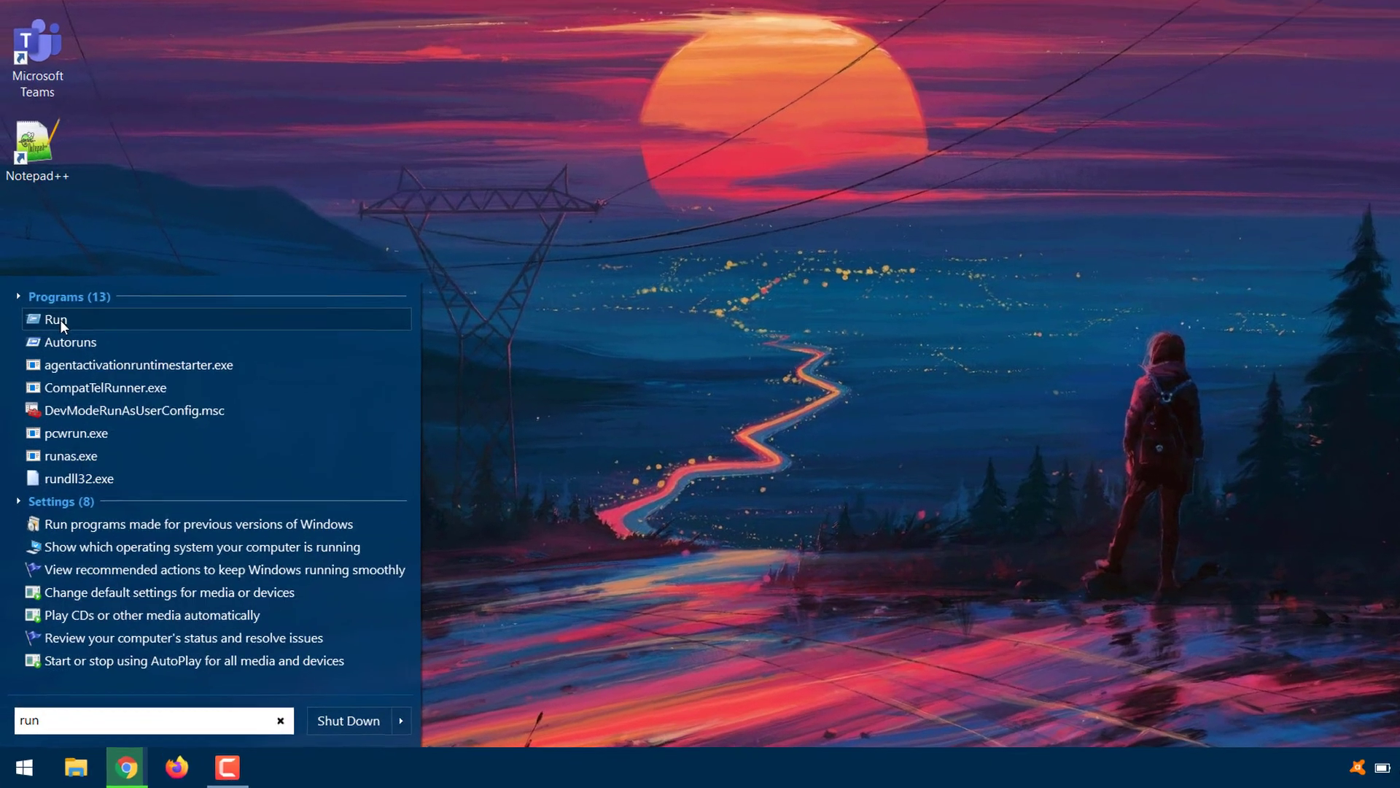
{"action": "left_click", "coordinate": [50, 367]}
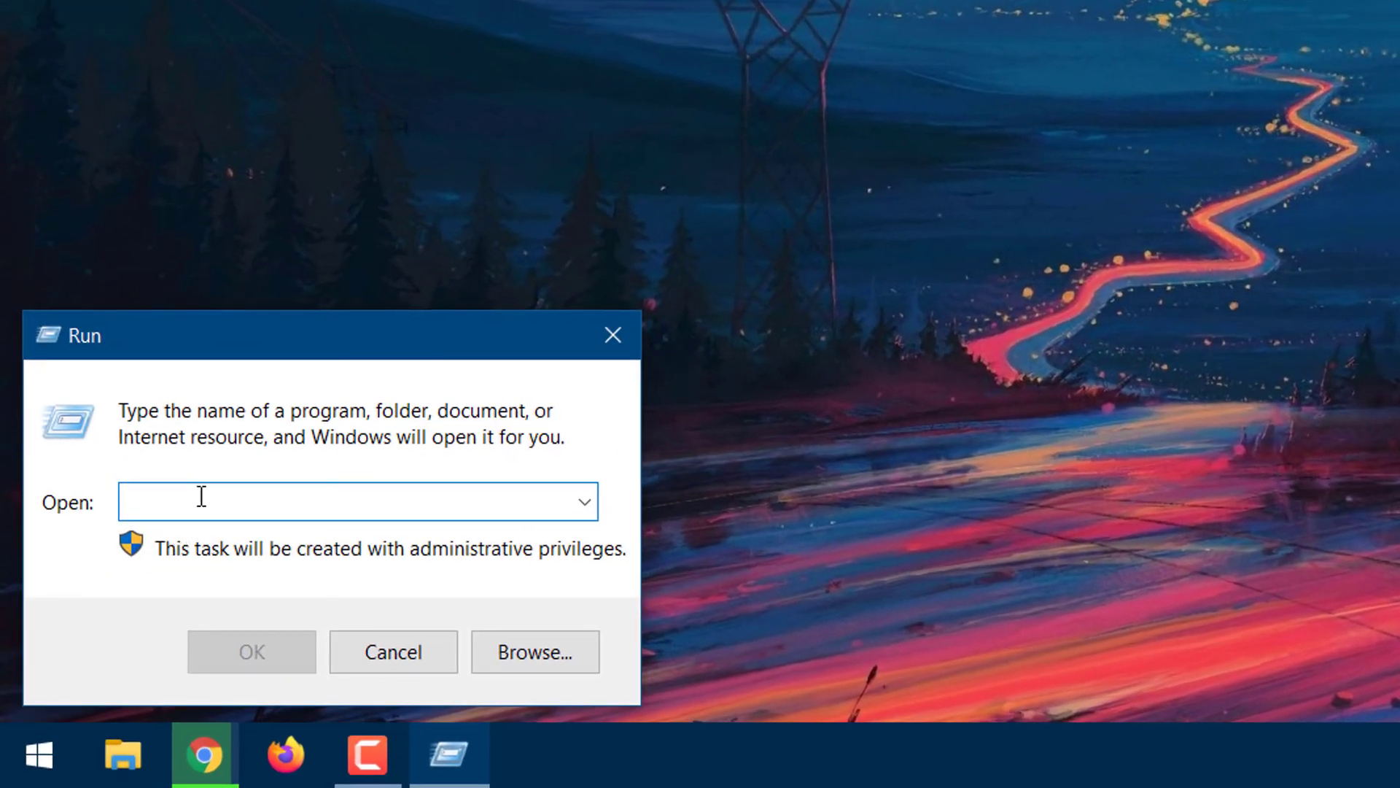
{"action": "type", "text": "sysd"}
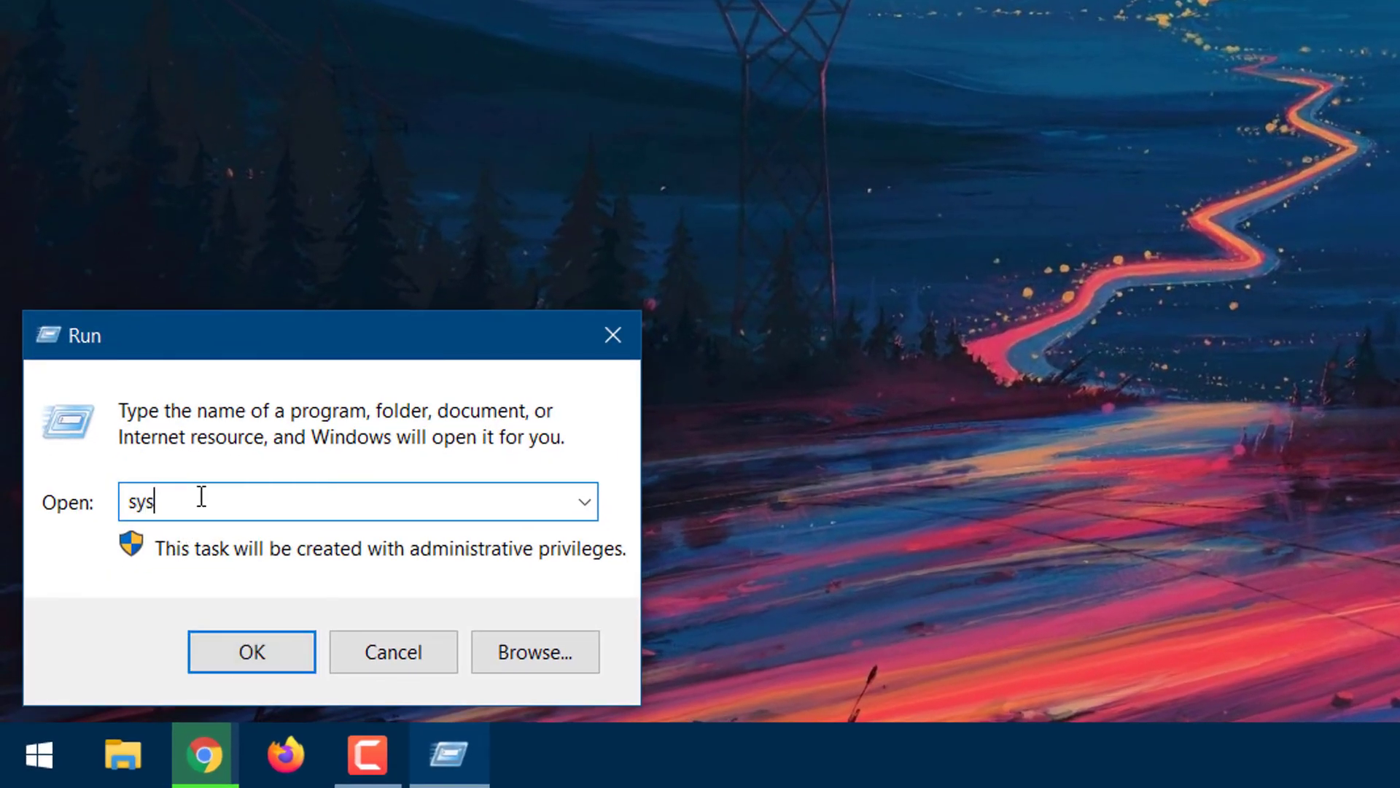
{"action": "type", "text": "m.cl"}
{"action": "type", "text": "pl"}
{"action": "left_click", "coordinate": [212, 646]}
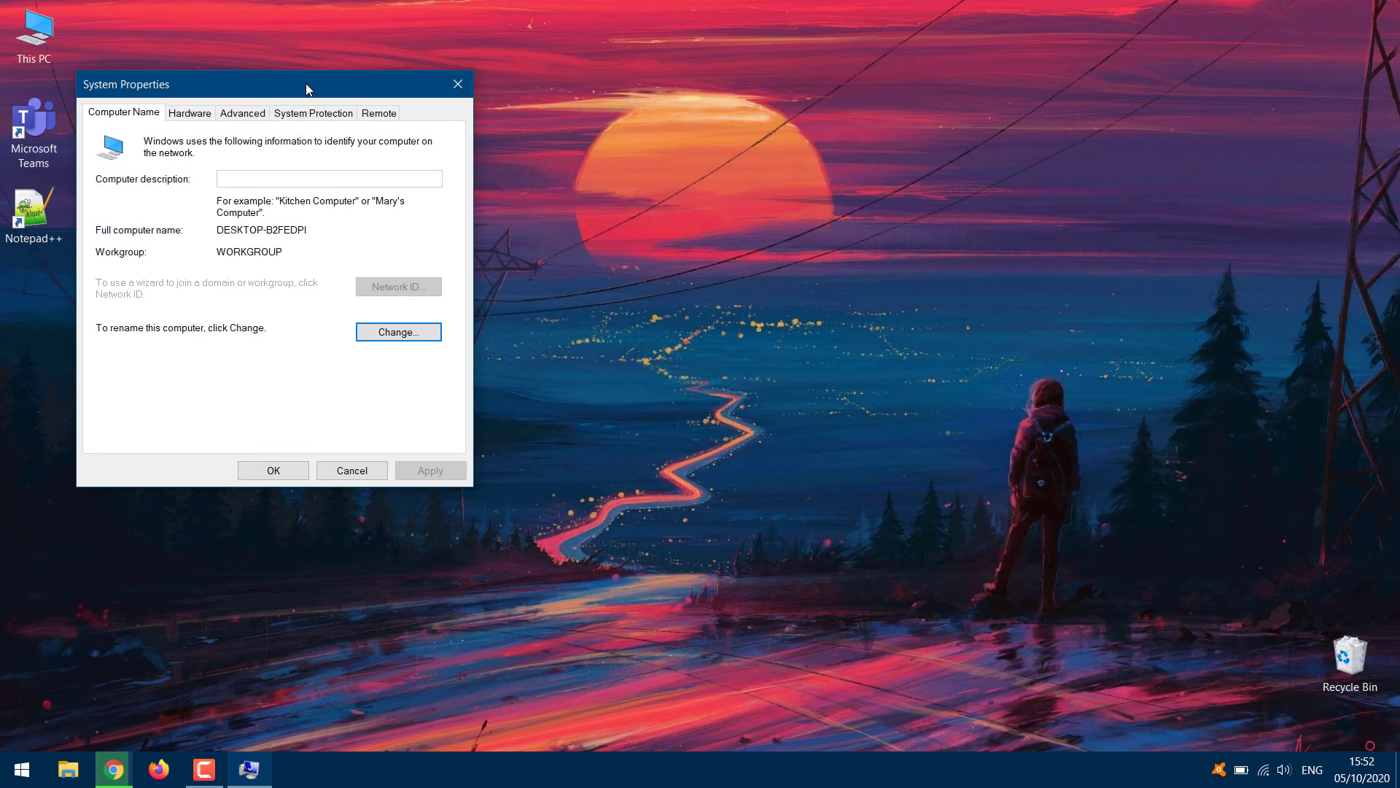
Untick 'Automatically restart' in Startup and Recovery, accept the paging-file warning, and confirm with OK.
{"action": "left_click_drag", "start_coordinate": [305, 83], "coordinate": [601, 200]}
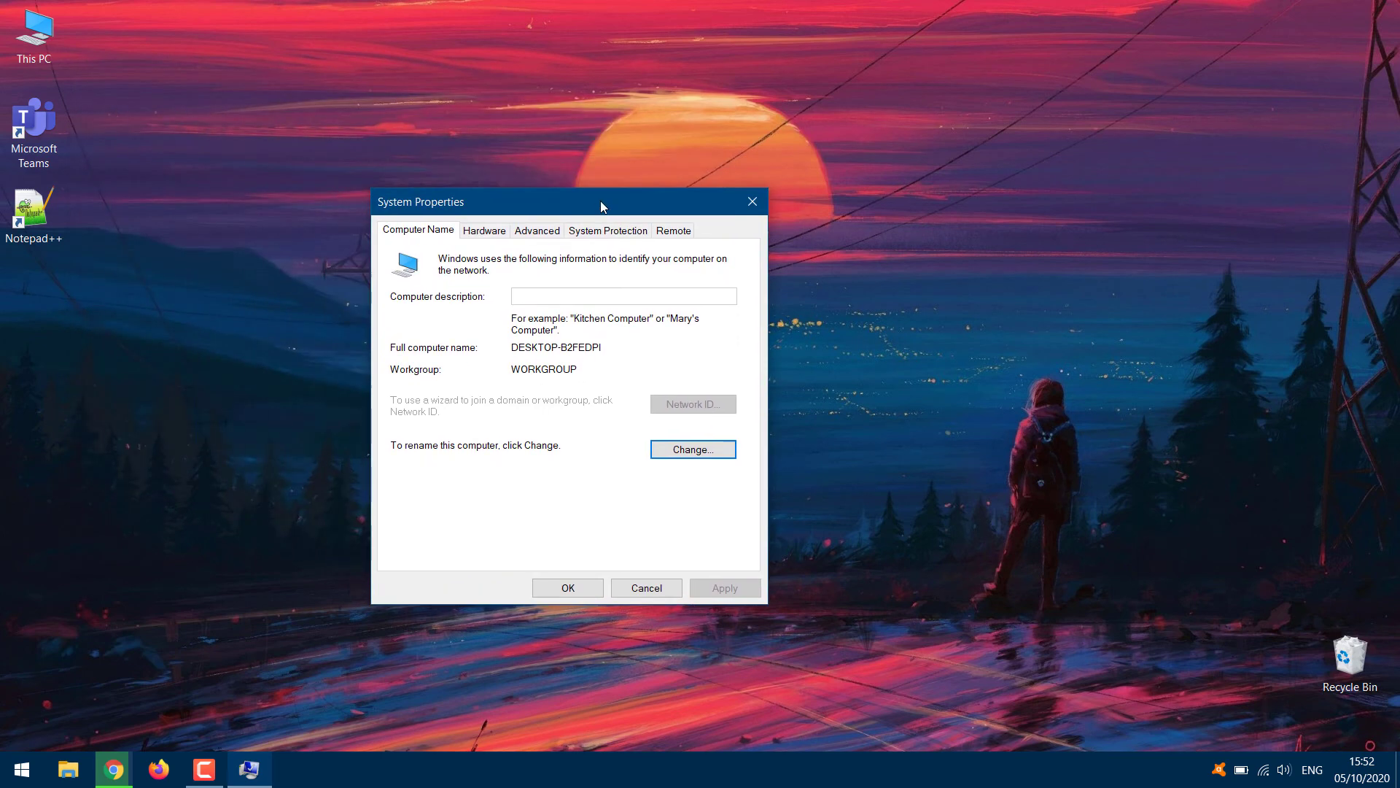
{"action": "left_click", "coordinate": [537, 232]}
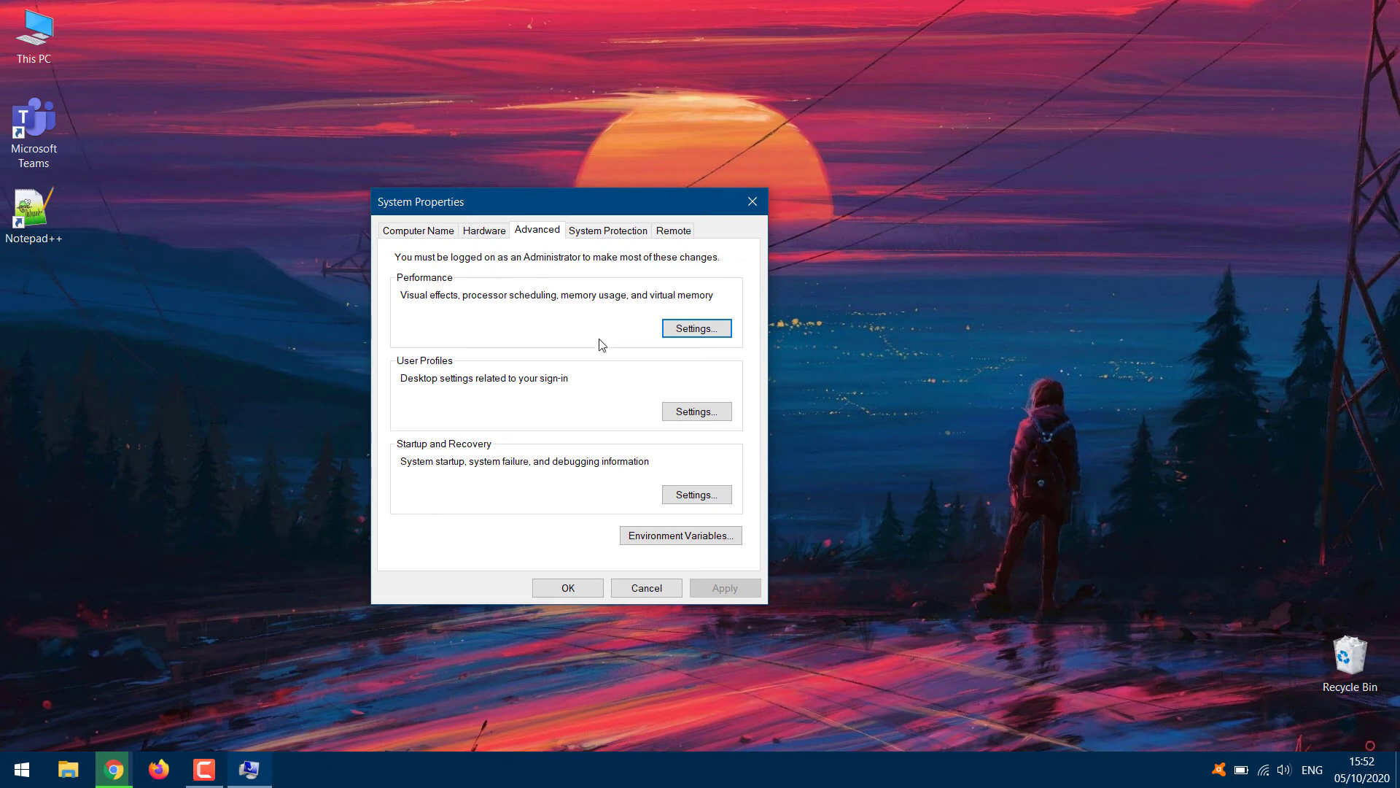
{"action": "left_click", "coordinate": [693, 498]}
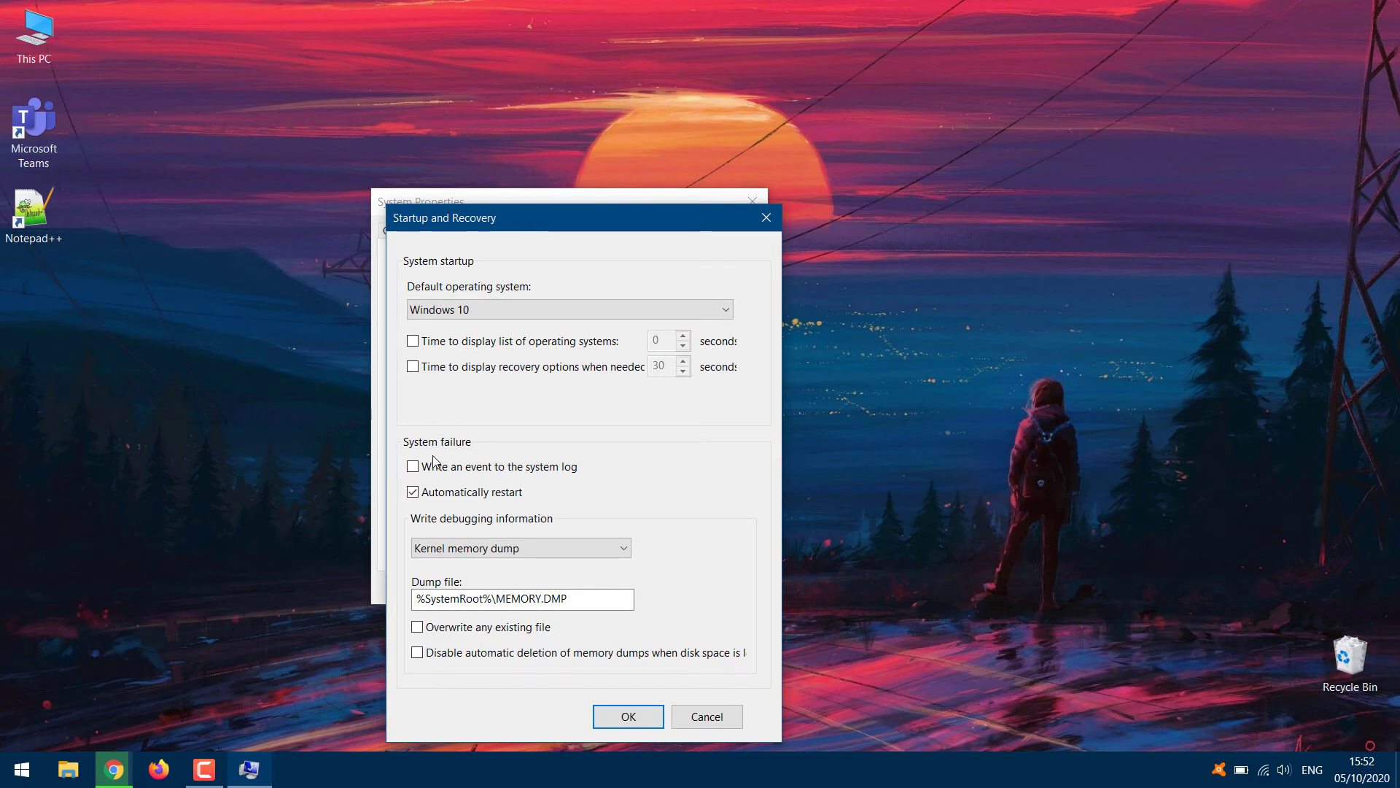
{"action": "left_click", "coordinate": [447, 499]}
{"action": "left_click", "coordinate": [618, 722]}
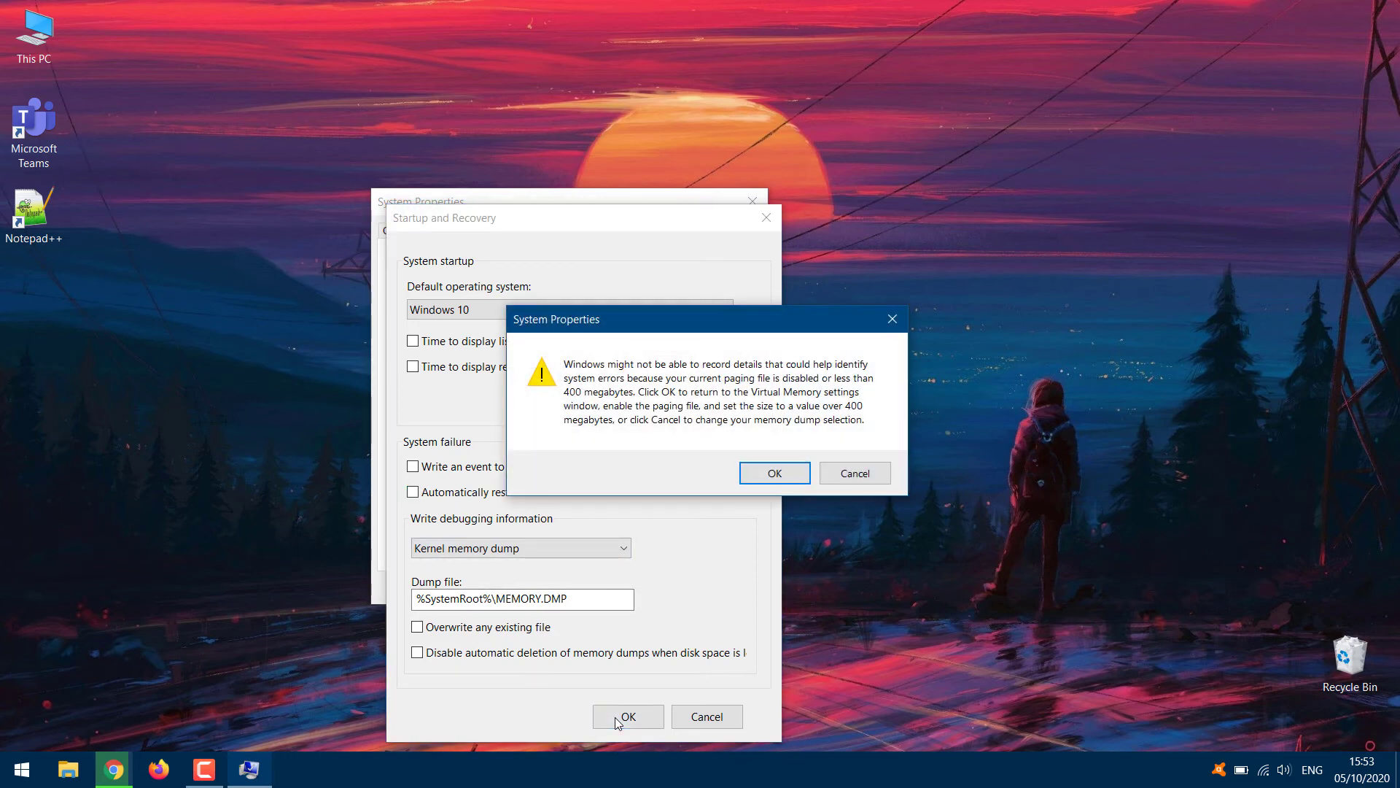
{"action": "left_click", "coordinate": [773, 473]}
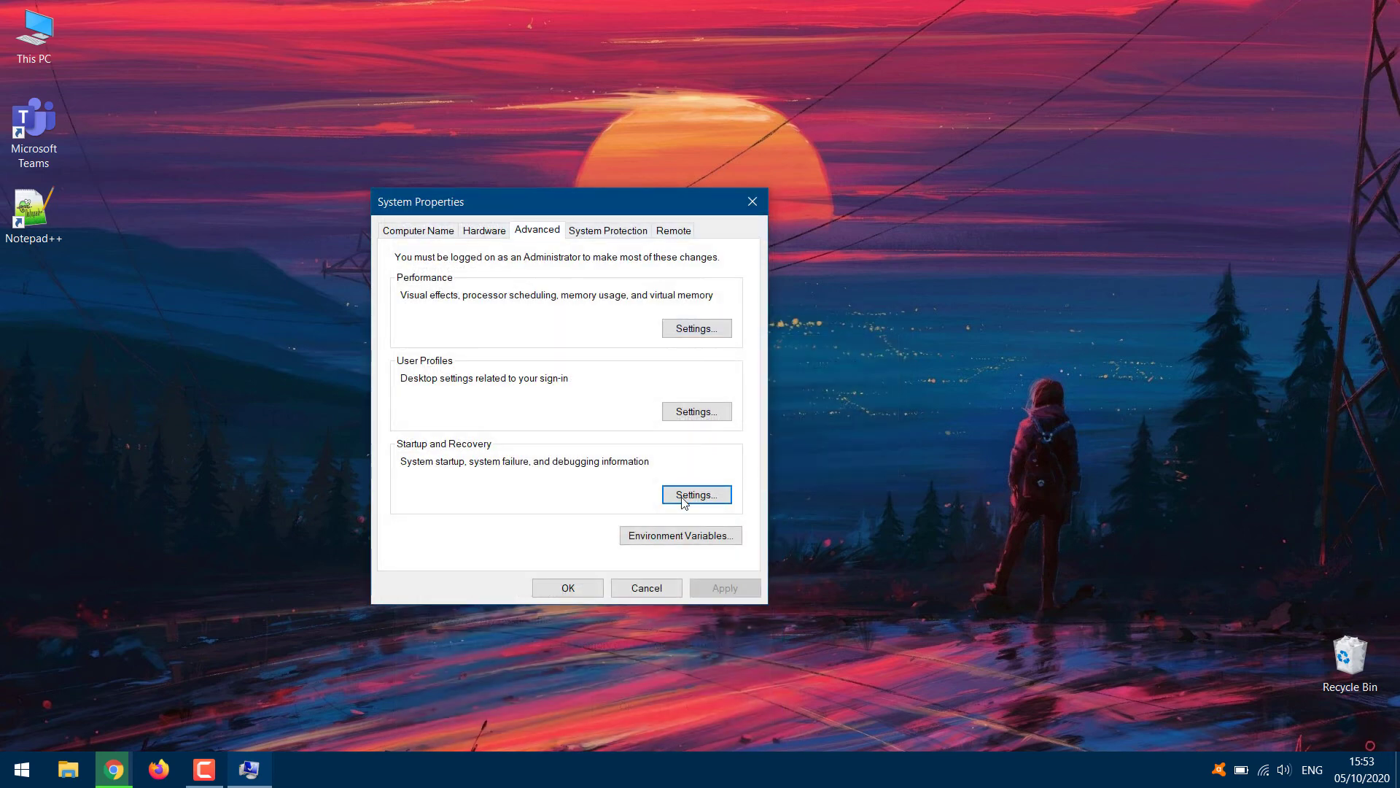
{"action": "left_click", "coordinate": [569, 588]}
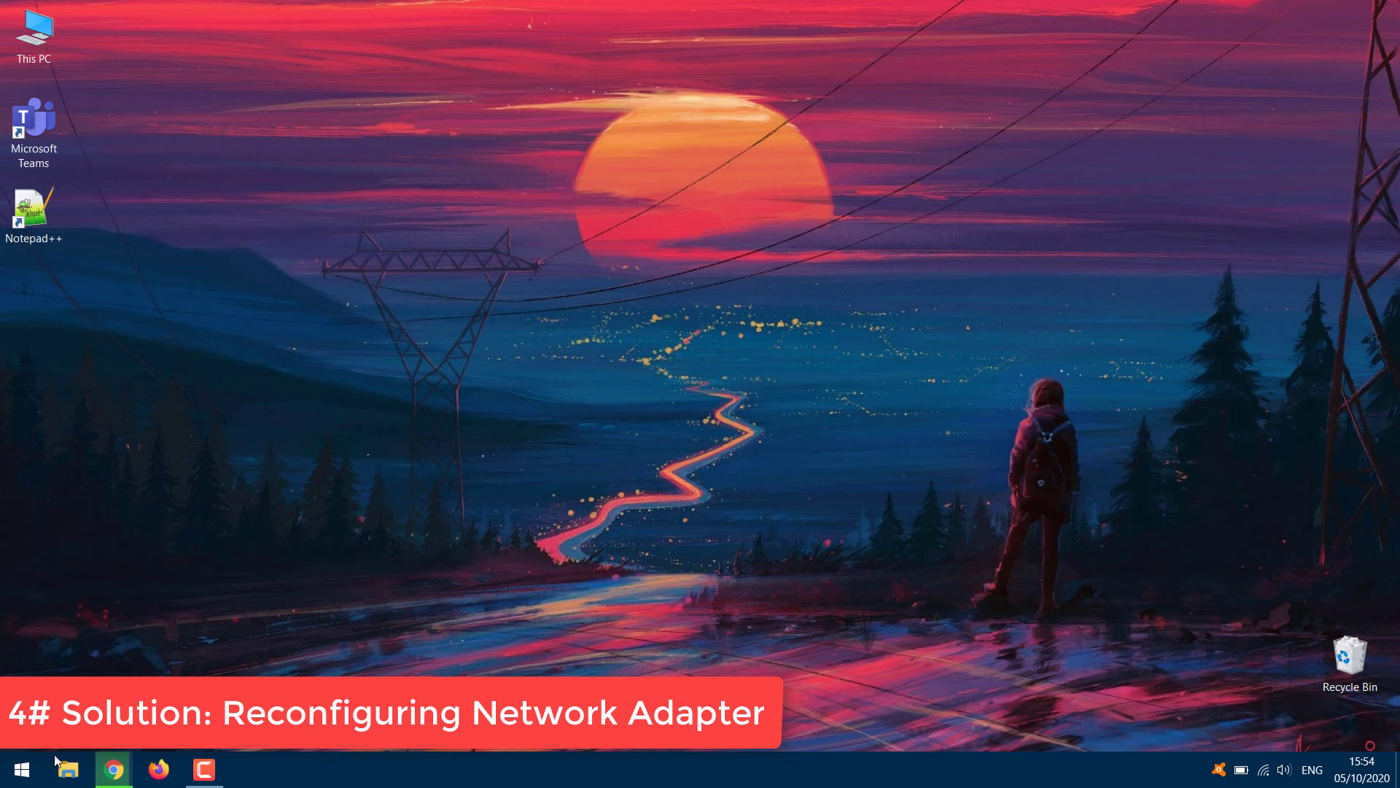
Open Device Manager, expand Network adapters, and select the Qualcomm Atheros wireless adapter.
{"action": "left_click", "coordinate": [22, 773]}
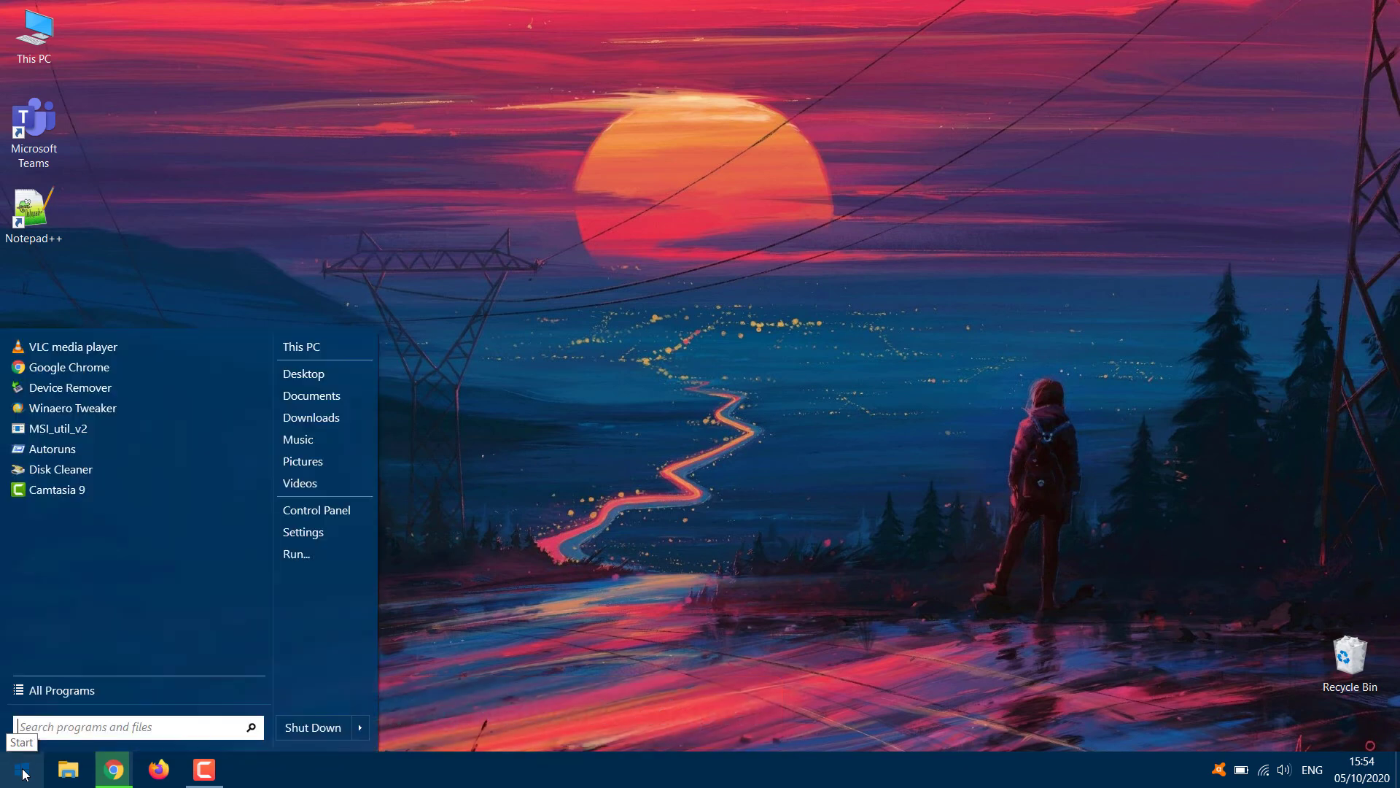
{"action": "type", "text": "devide"}
{"action": "key", "text": "BackSpace"}
{"action": "key", "text": "BackSpace"}
{"action": "type", "text": "ce"}
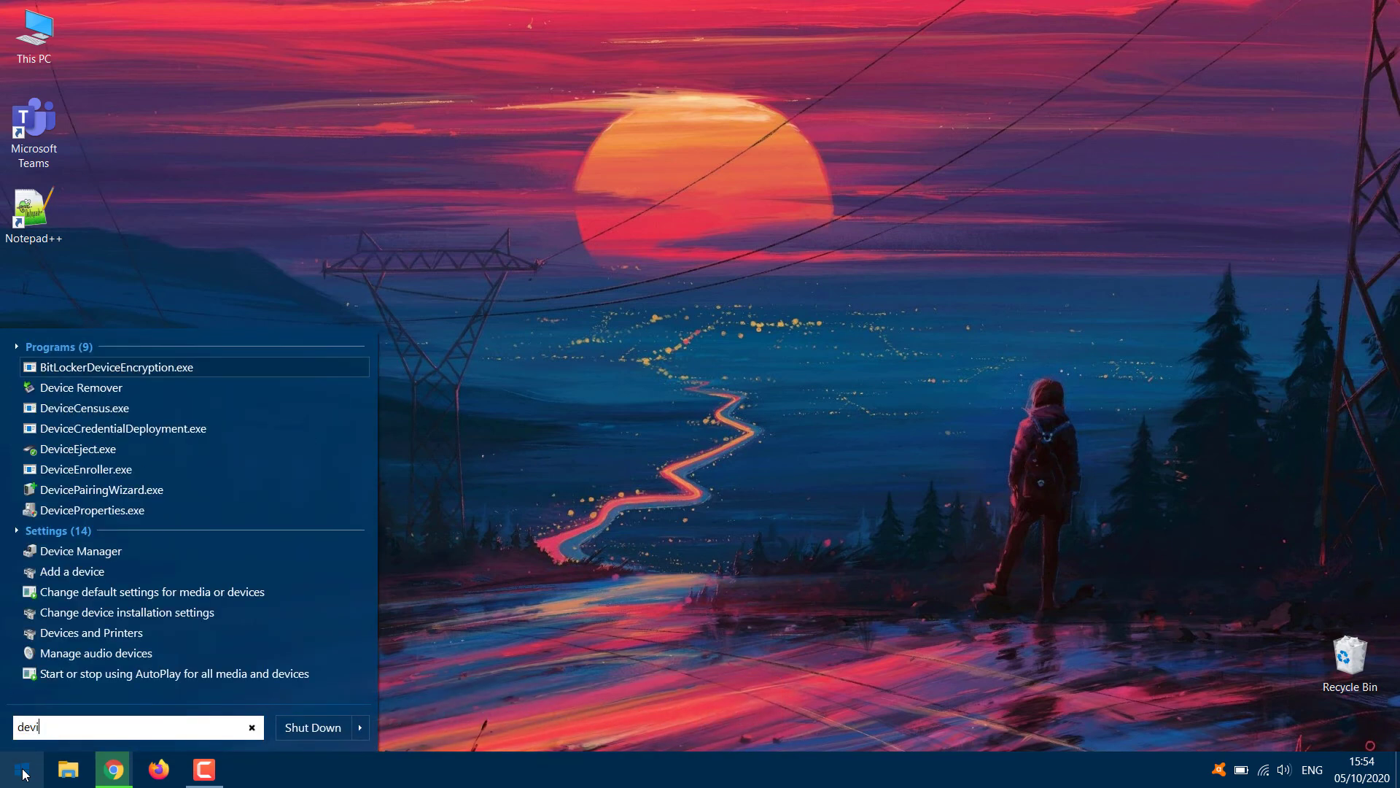
{"action": "type", "text": " manager"}
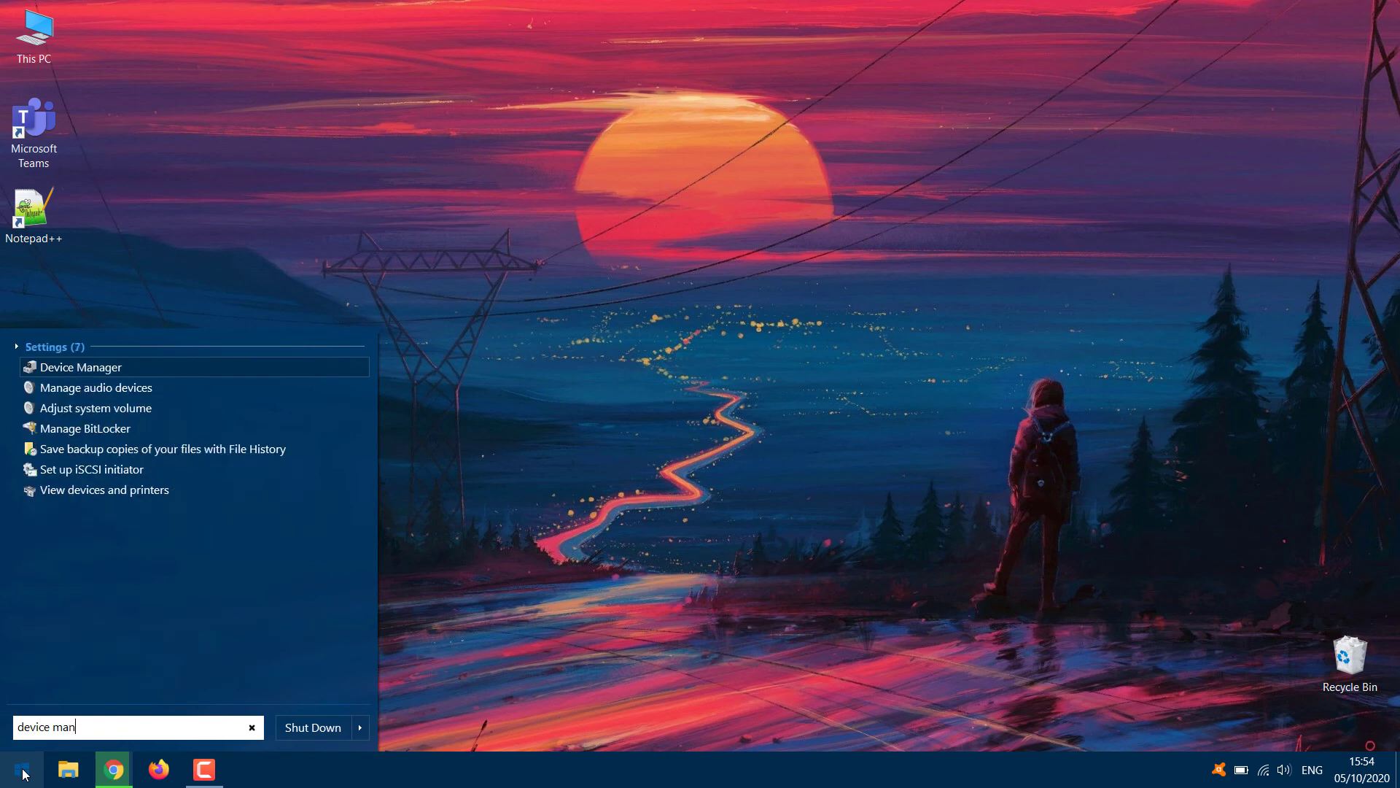
{"action": "left_click", "coordinate": [70, 369]}
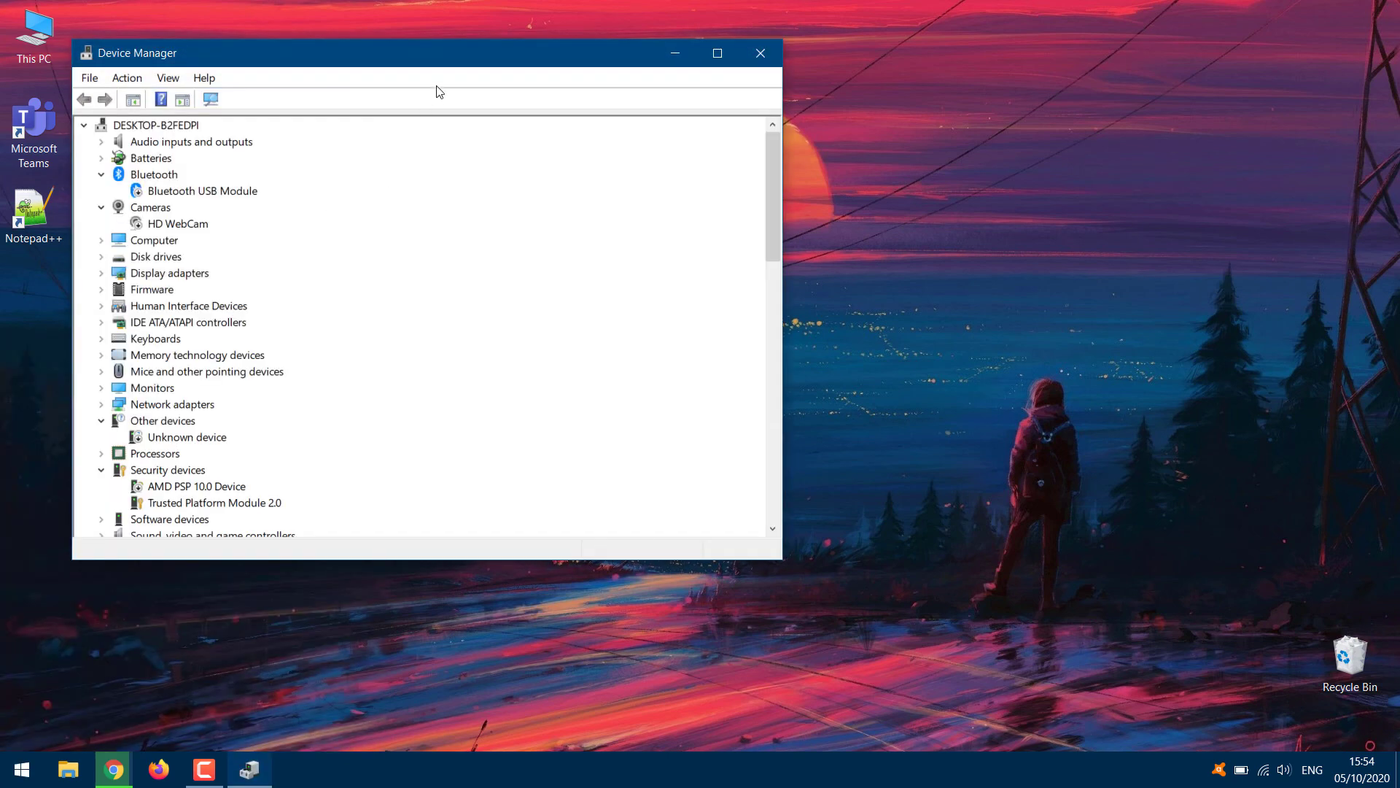
{"action": "left_click_drag", "start_coordinate": [461, 60], "coordinate": [670, 88]}
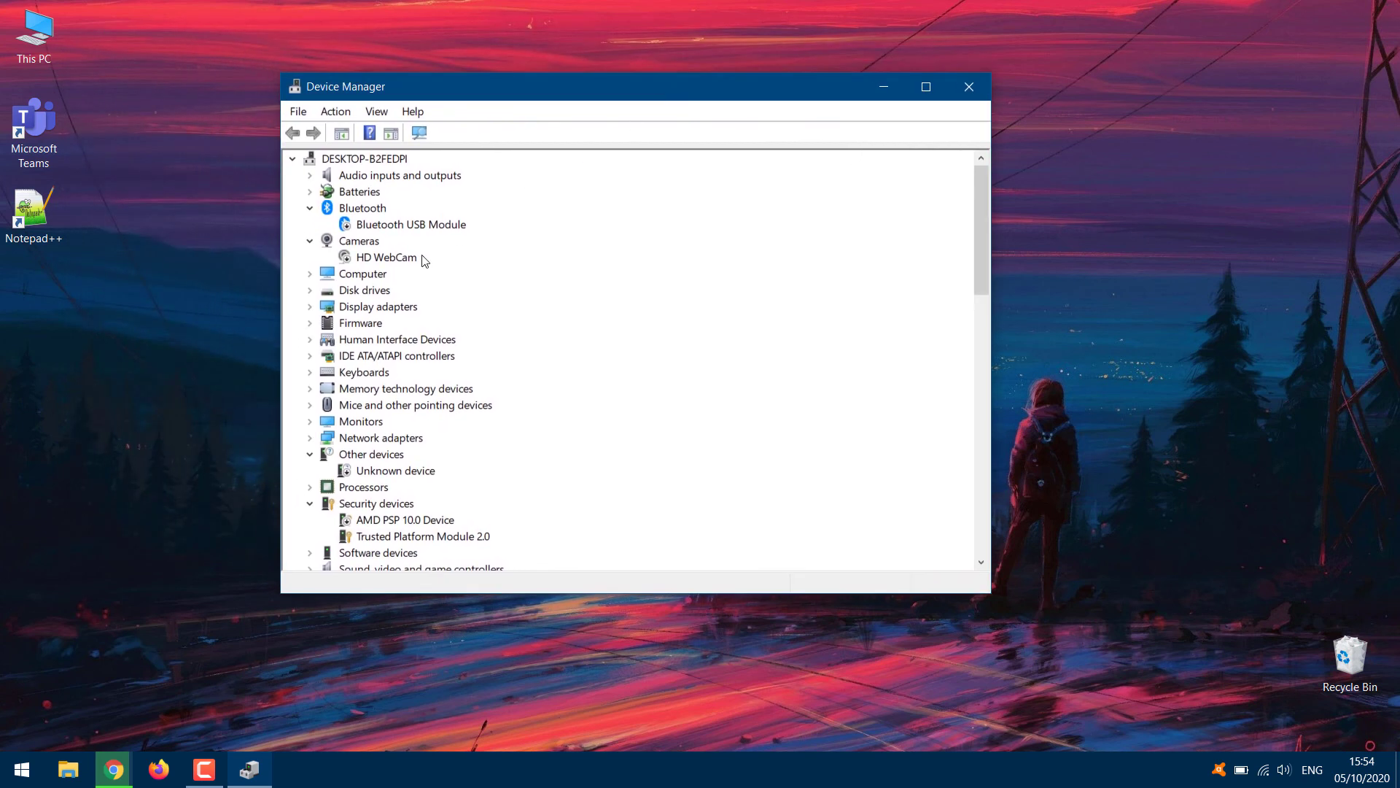
{"action": "left_click", "coordinate": [310, 438]}
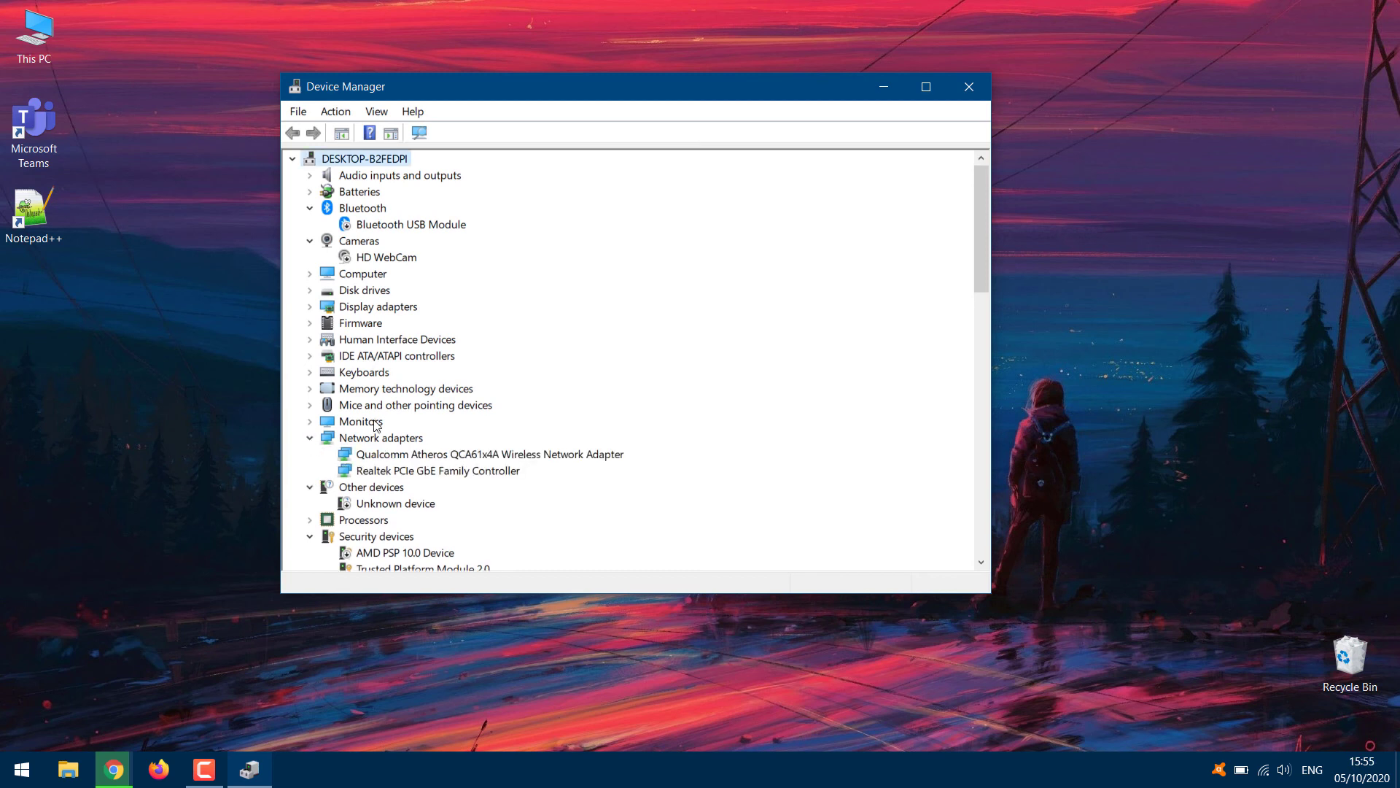
{"action": "left_click", "coordinate": [436, 456]}
Open the Qualcomm Atheros QCA61x4A adapter's Properties on the Power Management tab.
{"action": "right_click", "coordinate": [435, 457]}
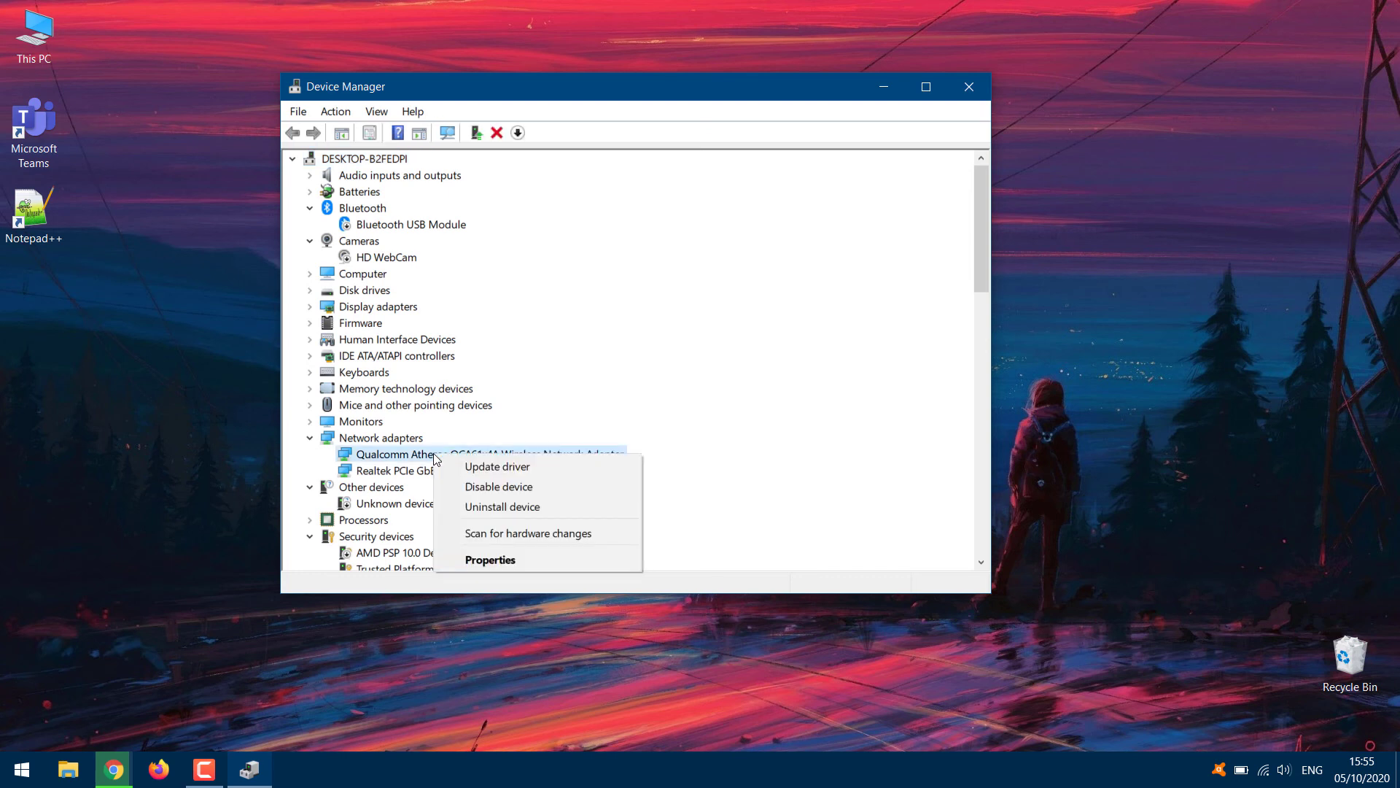
{"action": "left_click", "coordinate": [498, 560]}
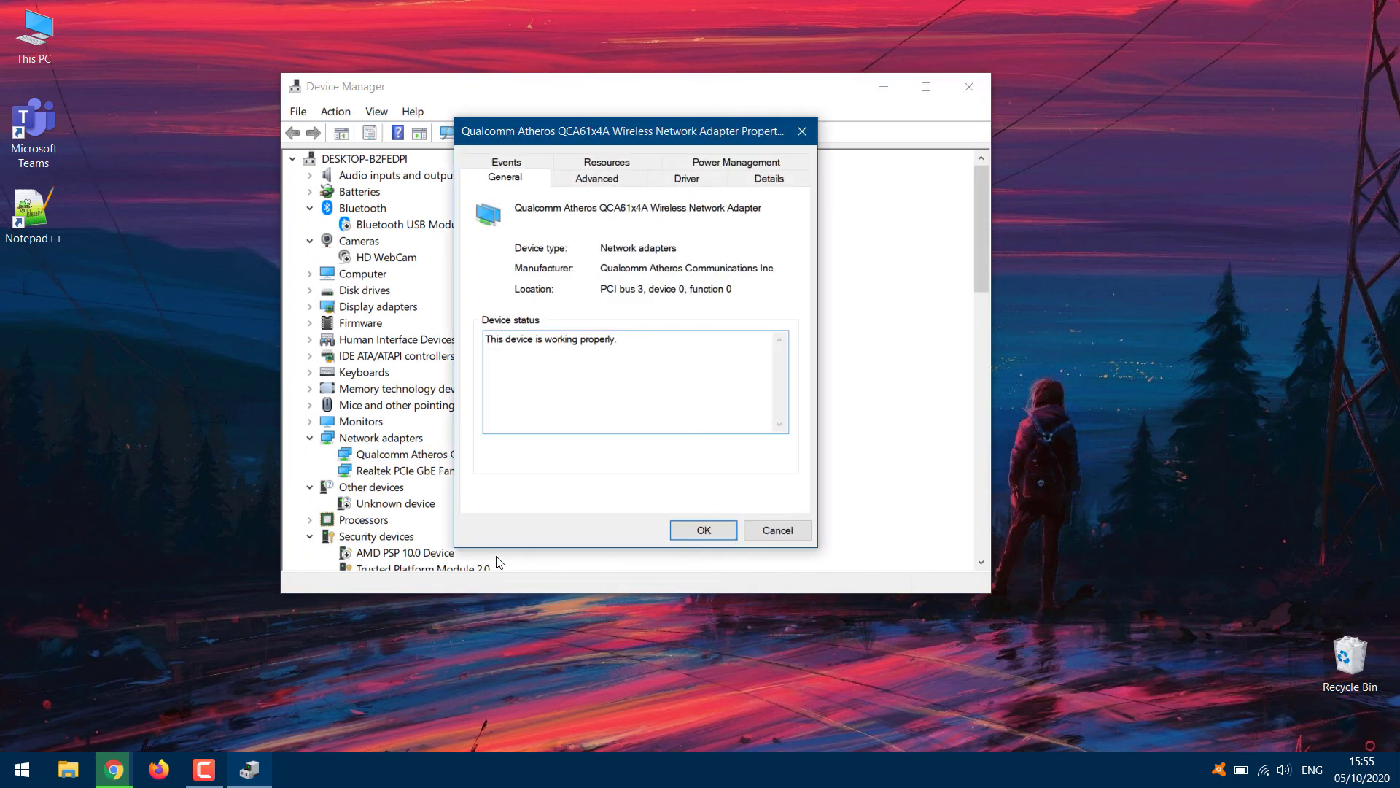
{"action": "left_click", "coordinate": [725, 163]}
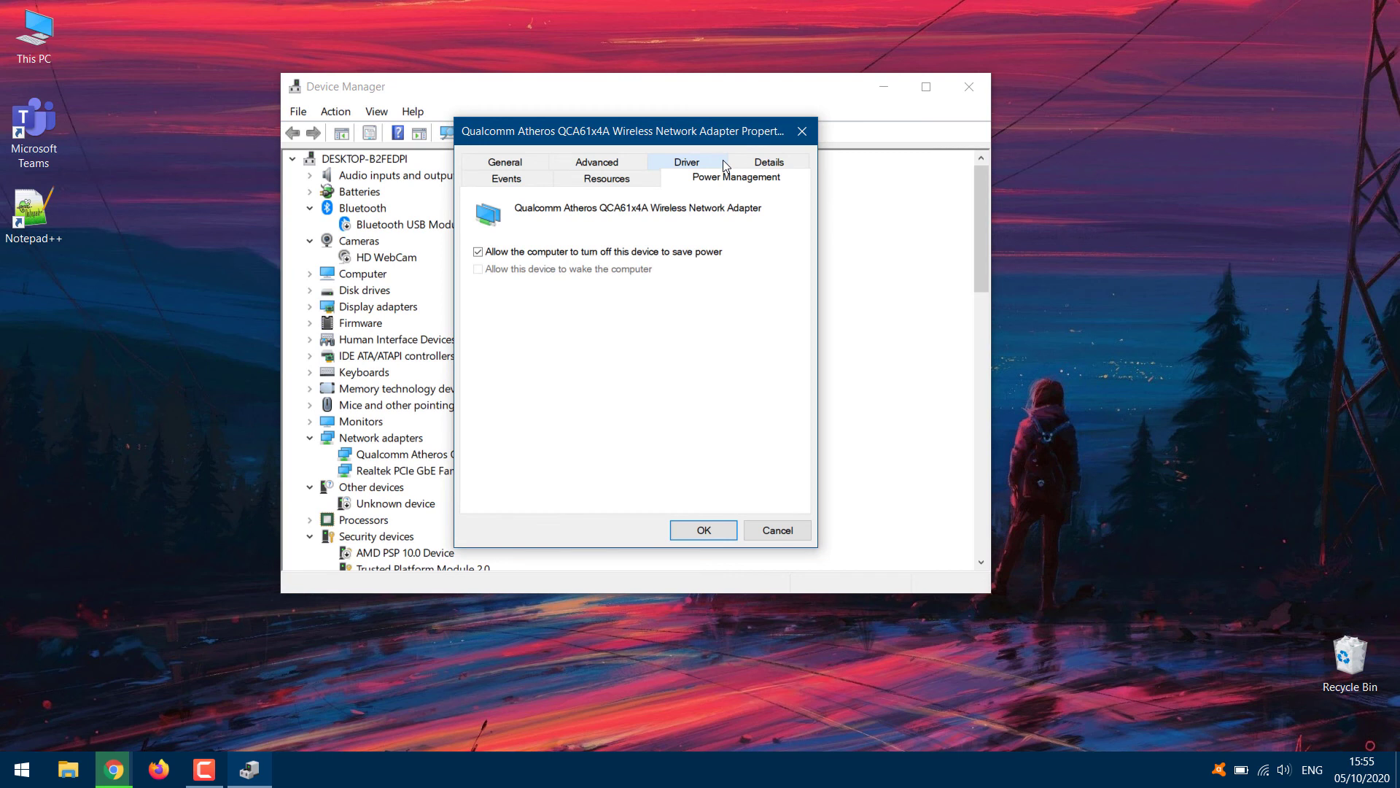